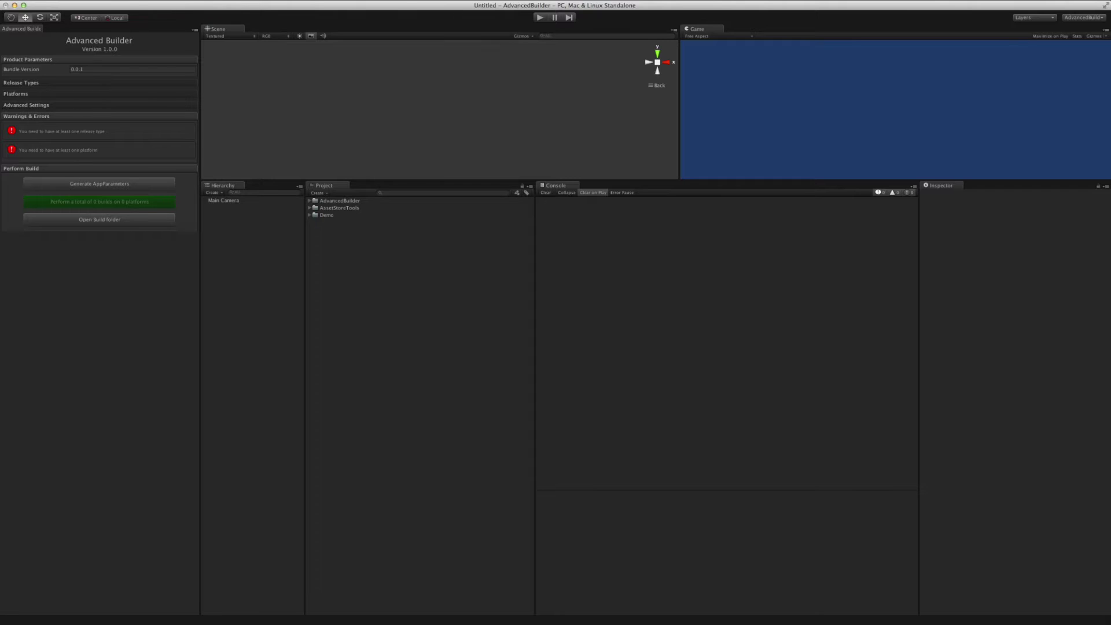
# - Show PlayerSettings in the Inspector via Edit > Project Settings > Player
pyautogui.click(58, 0)
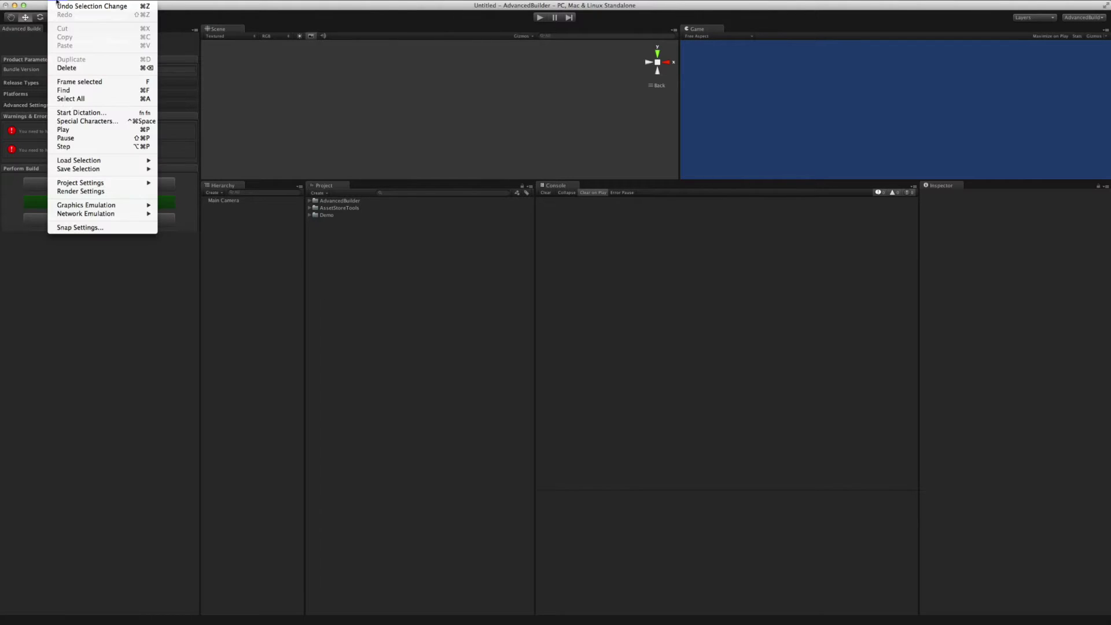
pyautogui.moveTo(154, 184)
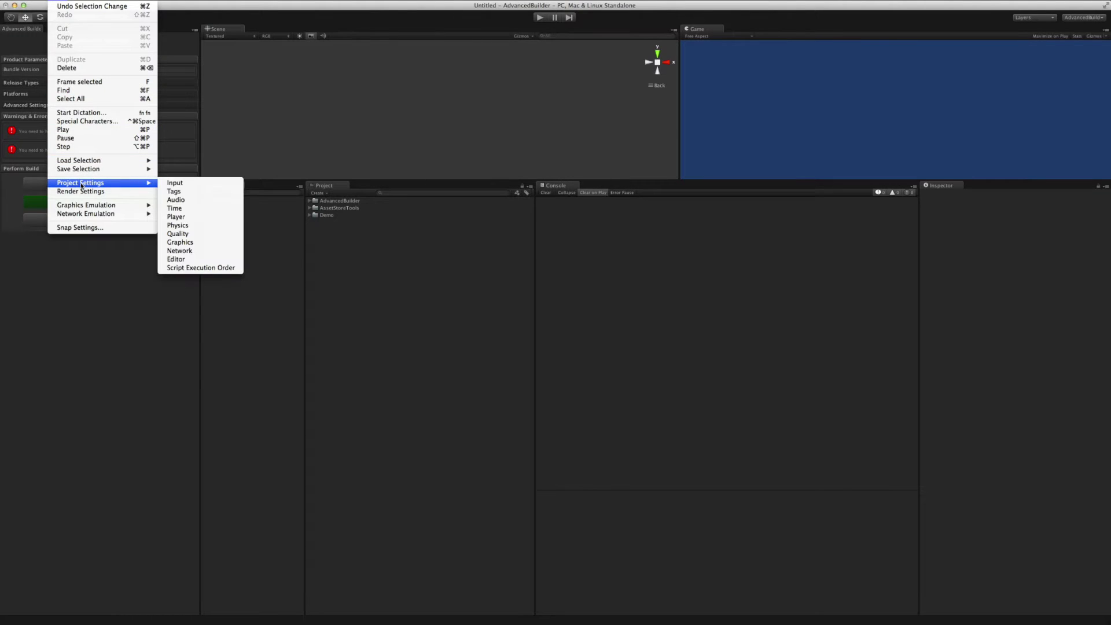
pyautogui.click(174, 216)
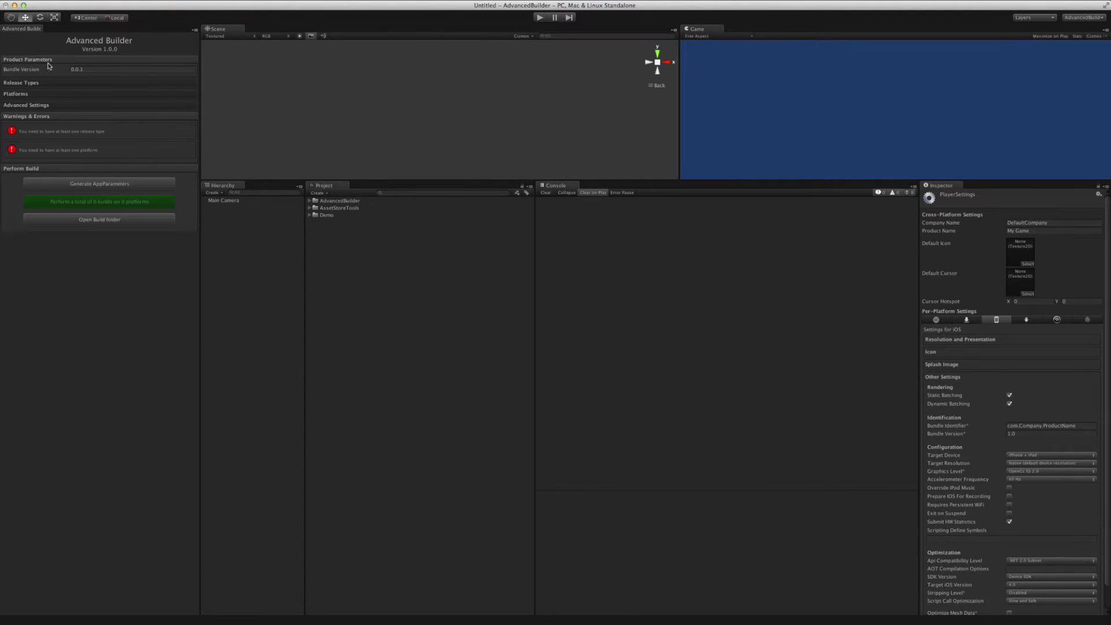
# - Append 'De' to the product name and change the bundle identifier to com.mygame.dem
pyautogui.click(87, 82)
pyautogui.click(92, 60)
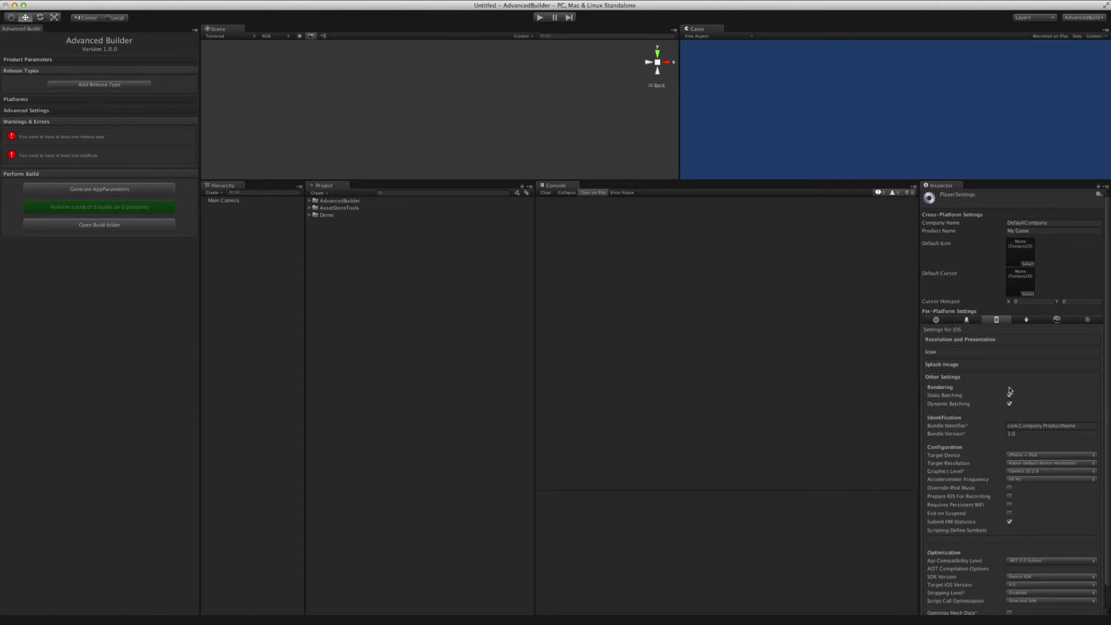
pyautogui.click(1023, 223)
pyautogui.click(1033, 231)
pyautogui.click(1040, 231)
pyautogui.write('Demo')
pyautogui.moveTo(1021, 426); pyautogui.dragTo(1091, 430)
pyautogui.press('BackSpace')
pyautogui.write('mygame.demo')
# - Check the Build Settings window, then close it
pyautogui.click(38, 0)
pyautogui.click(83, 82)
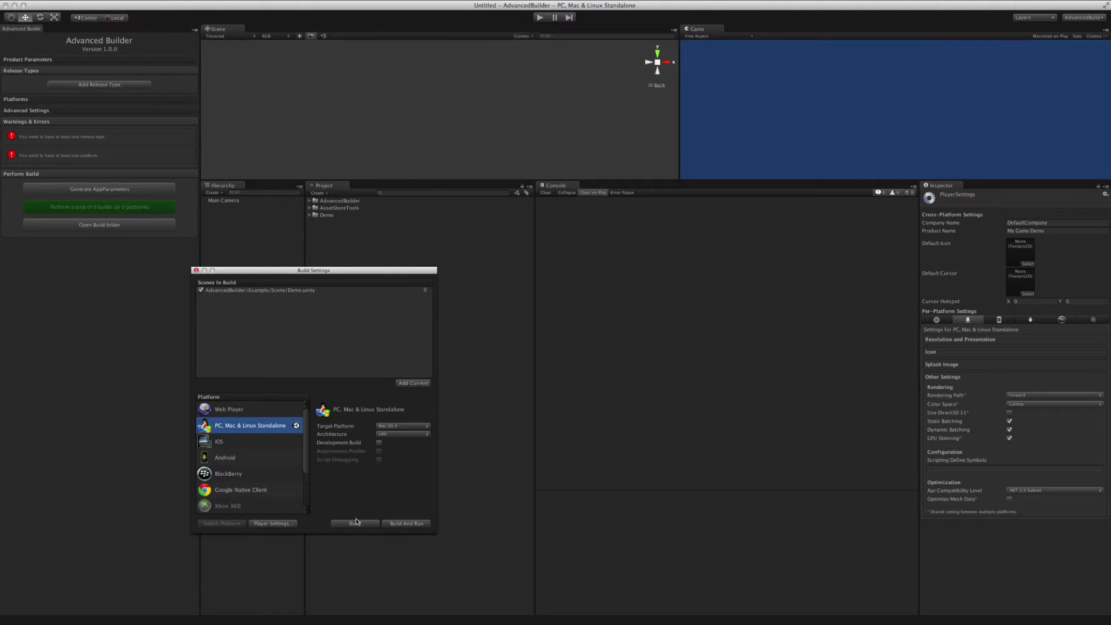
pyautogui.click(196, 270)
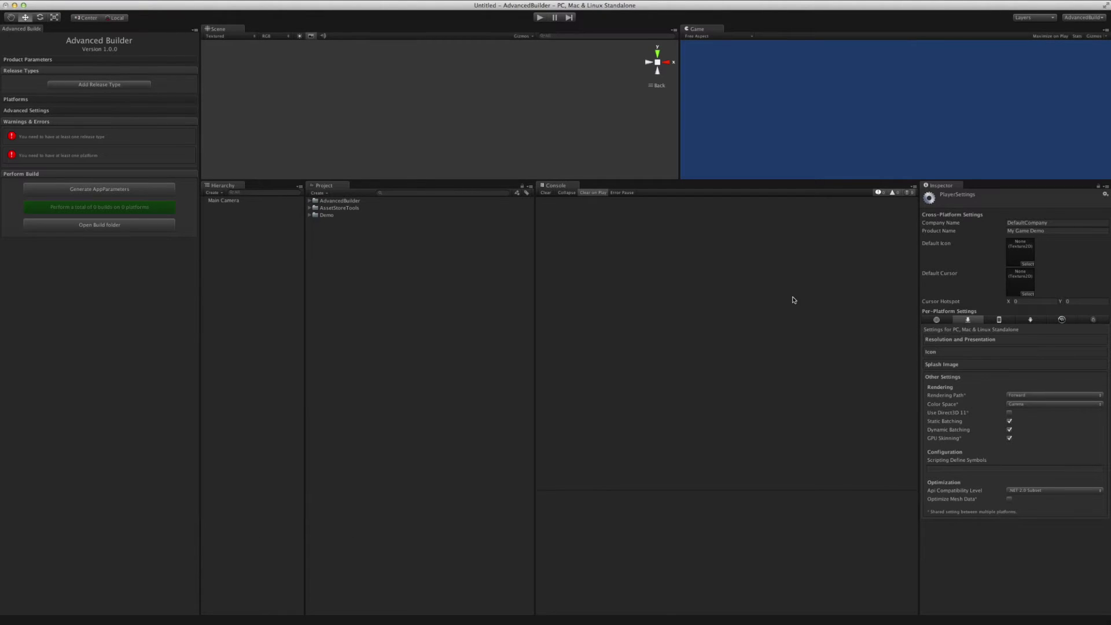
# - In the iOS settings, trim the product name to My Game and bundle identifier to com.mygame
pyautogui.click(1009, 322)
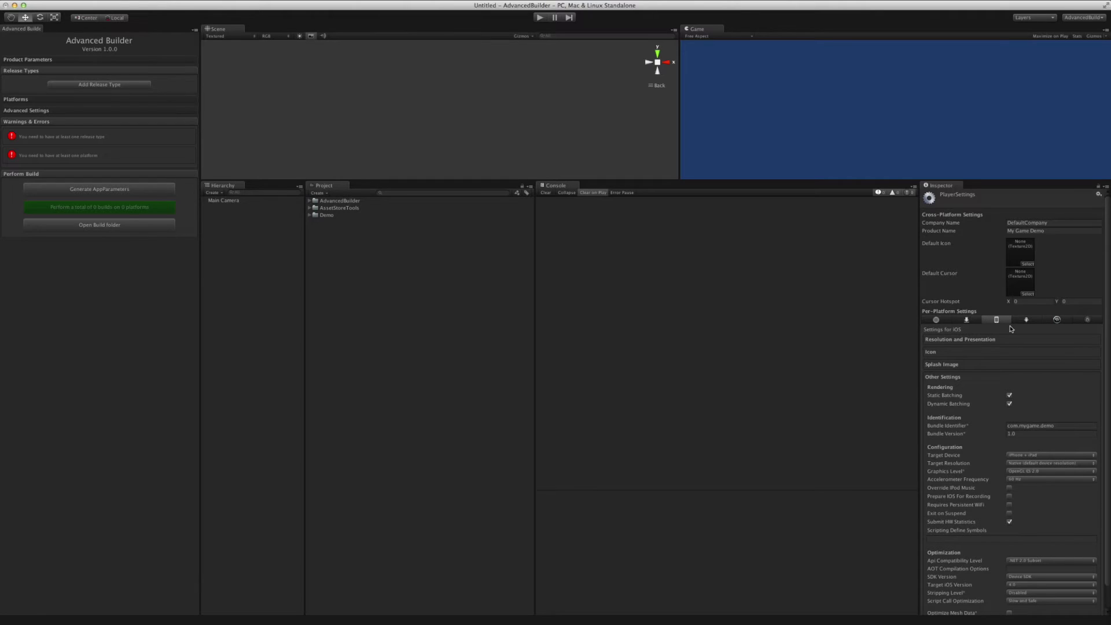
pyautogui.click(1030, 230)
pyautogui.moveTo(1030, 231); pyautogui.dragTo(1050, 234)
pyautogui.press('BackSpace')
pyautogui.moveTo(1041, 426); pyautogui.dragTo(1074, 427)
pyautogui.press('BackSpace')
pyautogui.press('BackSpace')
# - Recheck Build Settings, then open the ProductVersion script from the Demo folder
pyautogui.click(64, 85)
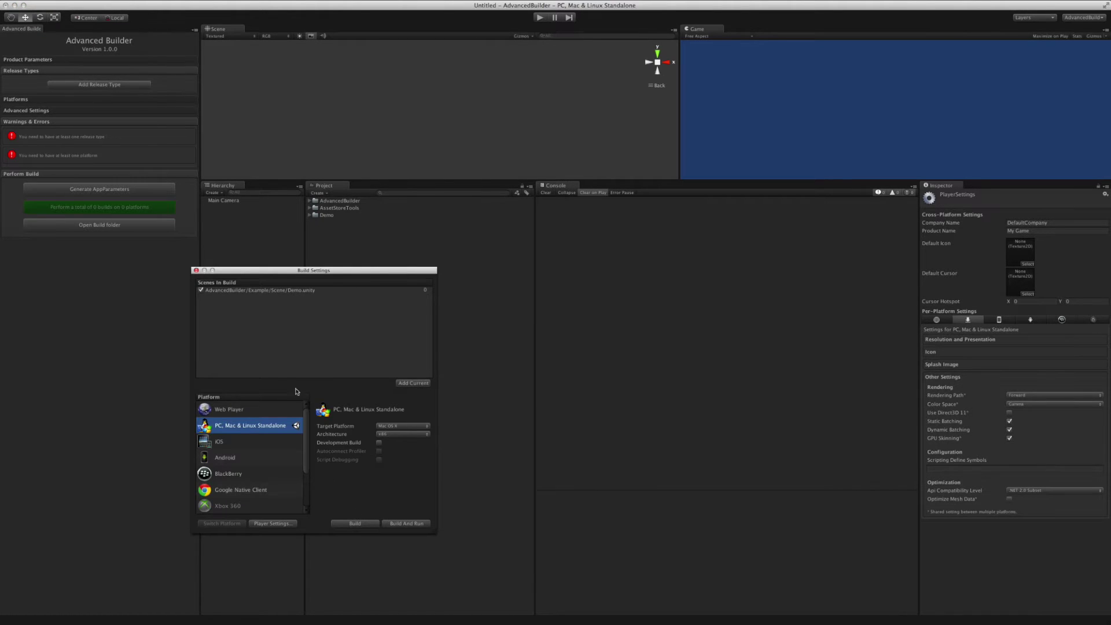
pyautogui.click(196, 270)
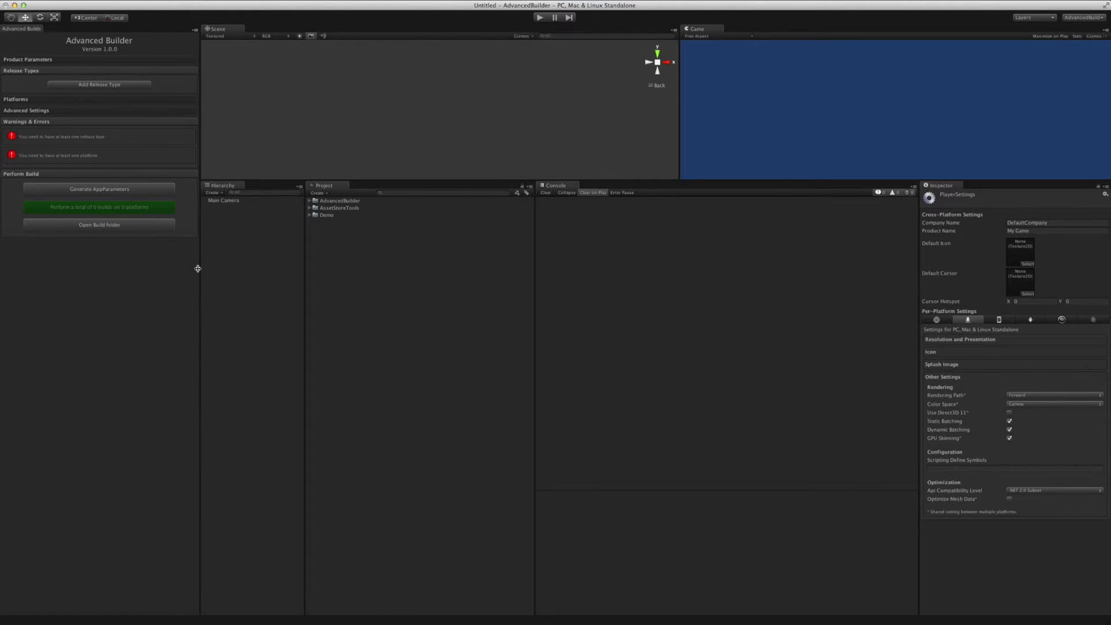
pyautogui.click(309, 215)
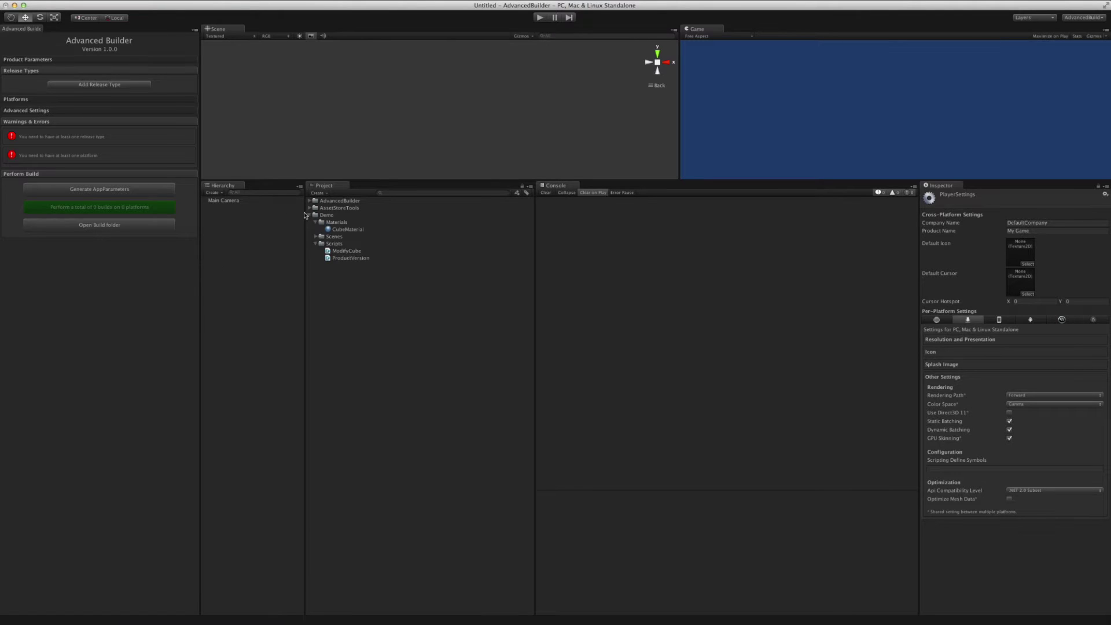
pyautogui.doubleClick(347, 258)
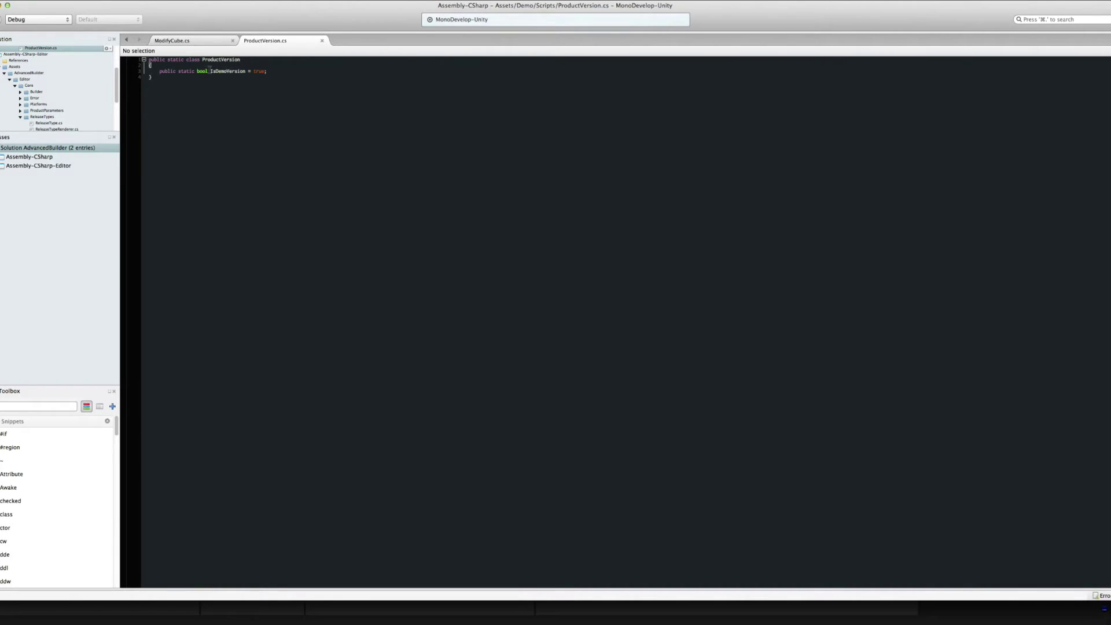
# - Inspect the IsDemoVersion = true line in ProductVersion.cs, then switch back to Unity
pyautogui.click(257, 70)
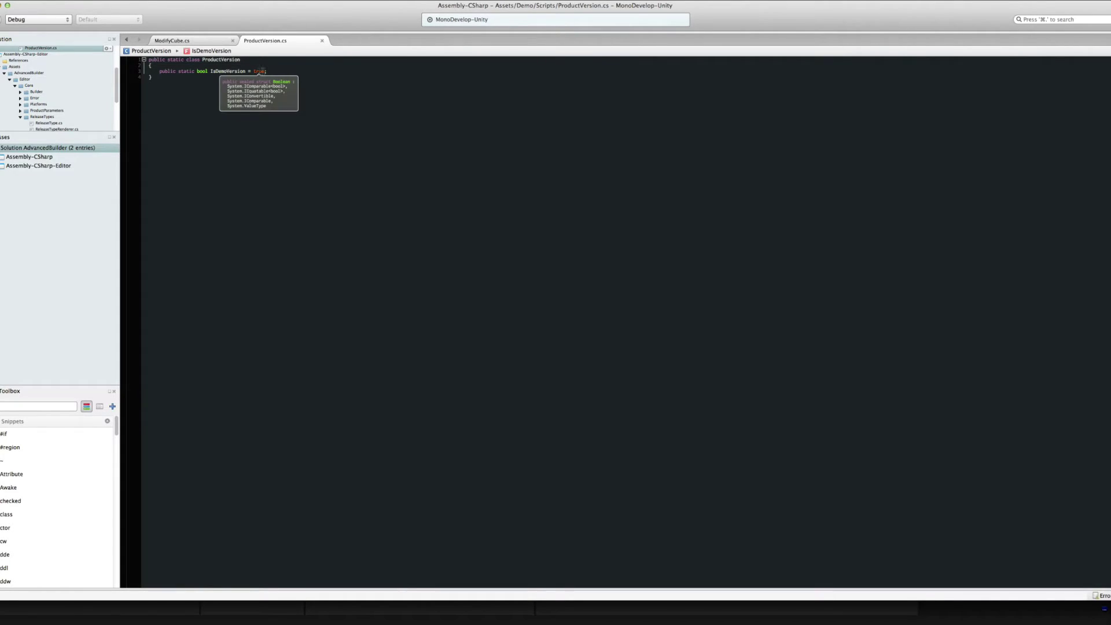
pyautogui.click(273, 71)
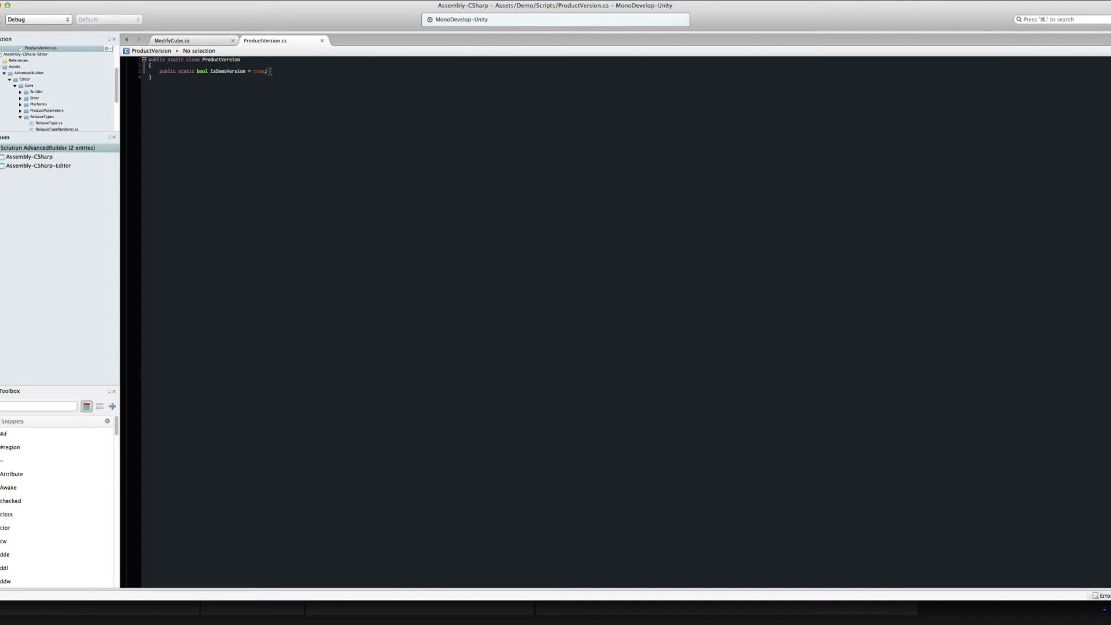
pyautogui.press('super+Tab')
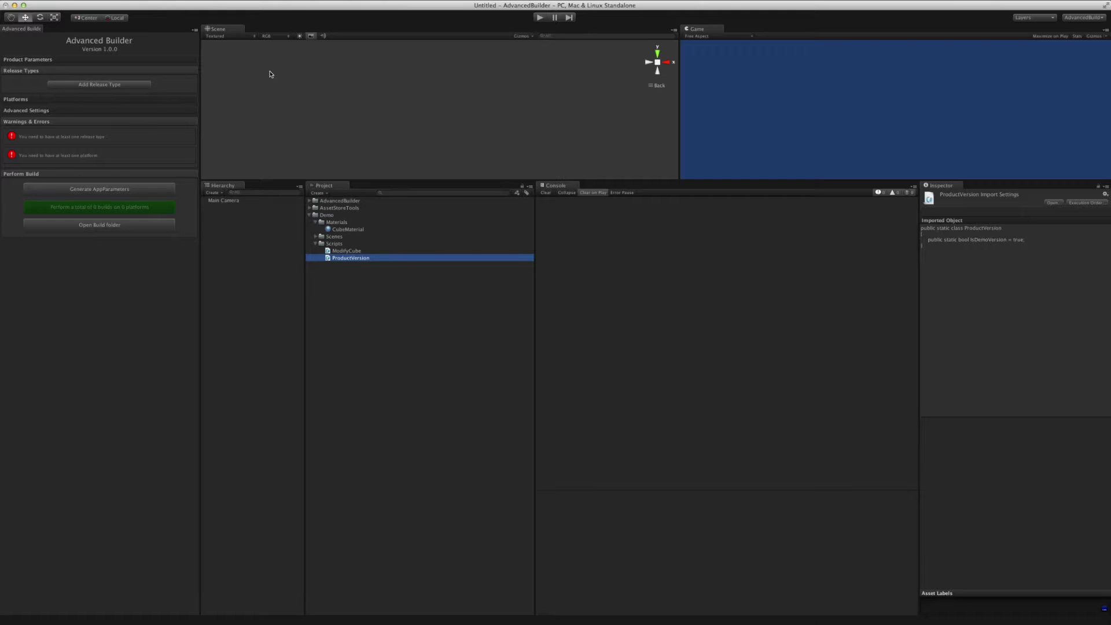
# - Add a Demo release type with bundle identifier com.mygame.demo and product name My Game Demo
pyautogui.click(110, 86)
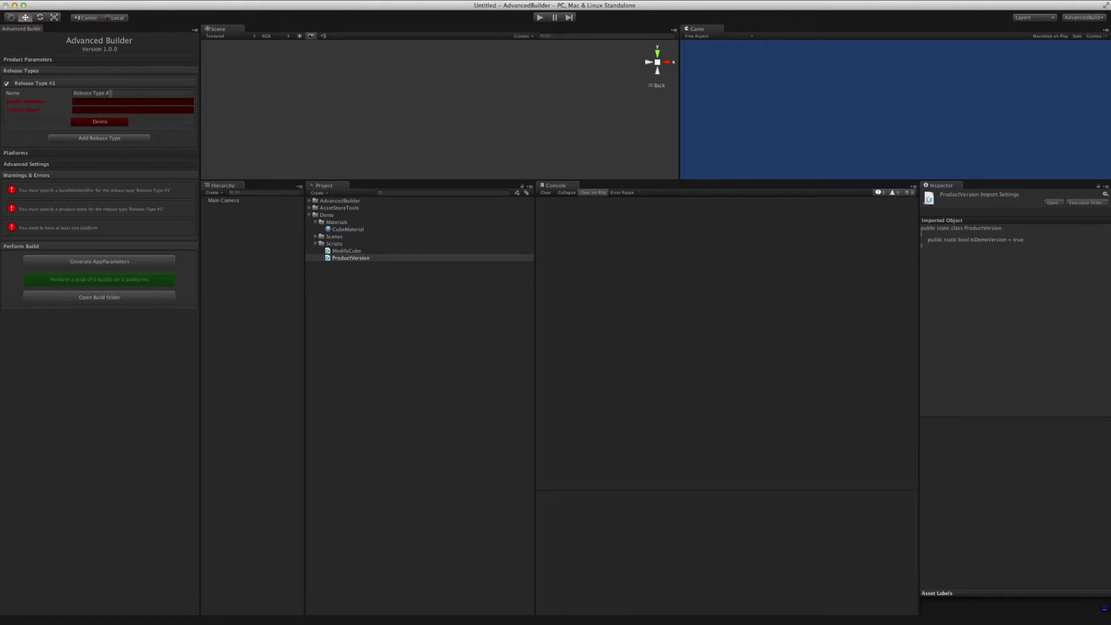
pyautogui.click(110, 93)
pyautogui.write('Demo')
pyautogui.press('Tab')
pyautogui.write('co')
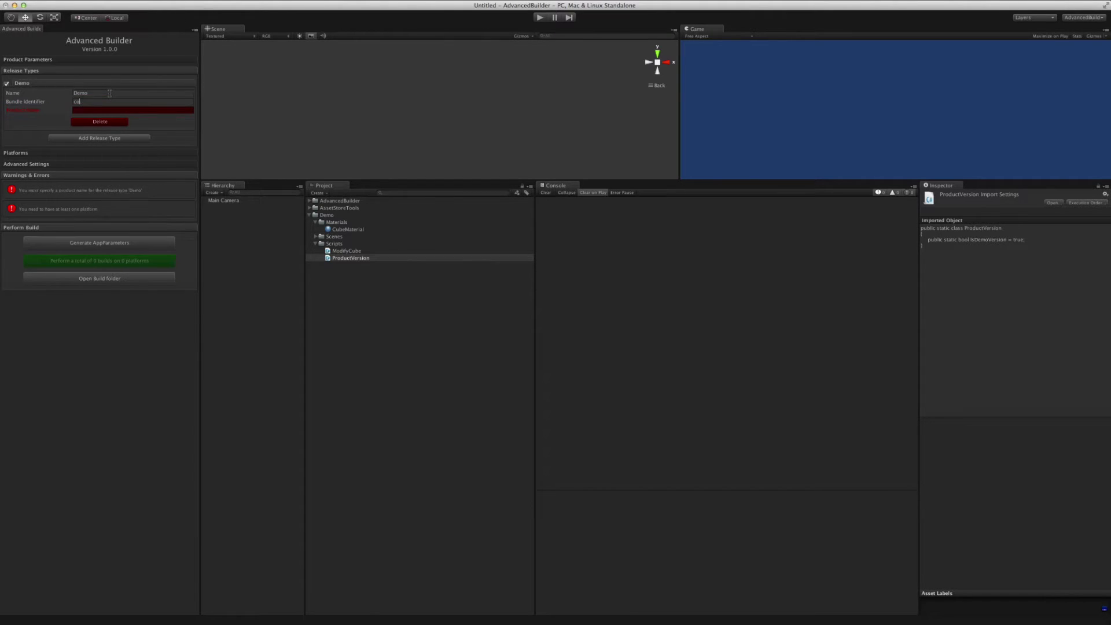
pyautogui.write('m.mygame.demo')
pyautogui.click(103, 110)
pyautogui.write('My Game Demo')
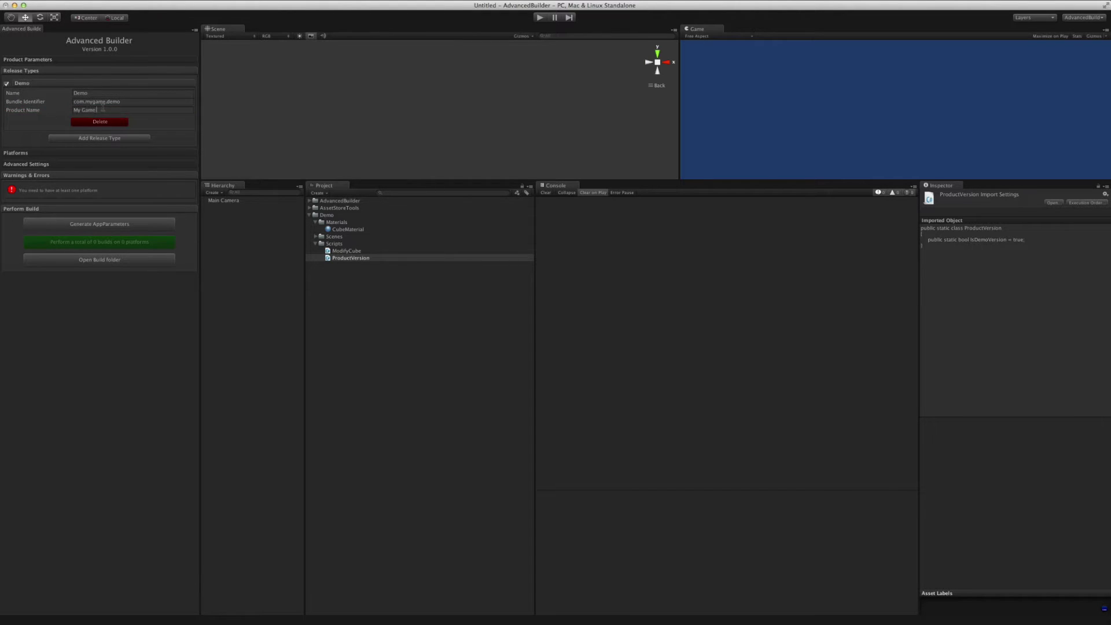
# - Add a Full release type with identifier com.mygame and product name My Game, then collapse Release Types
pyautogui.click(100, 138)
pyautogui.click(99, 147)
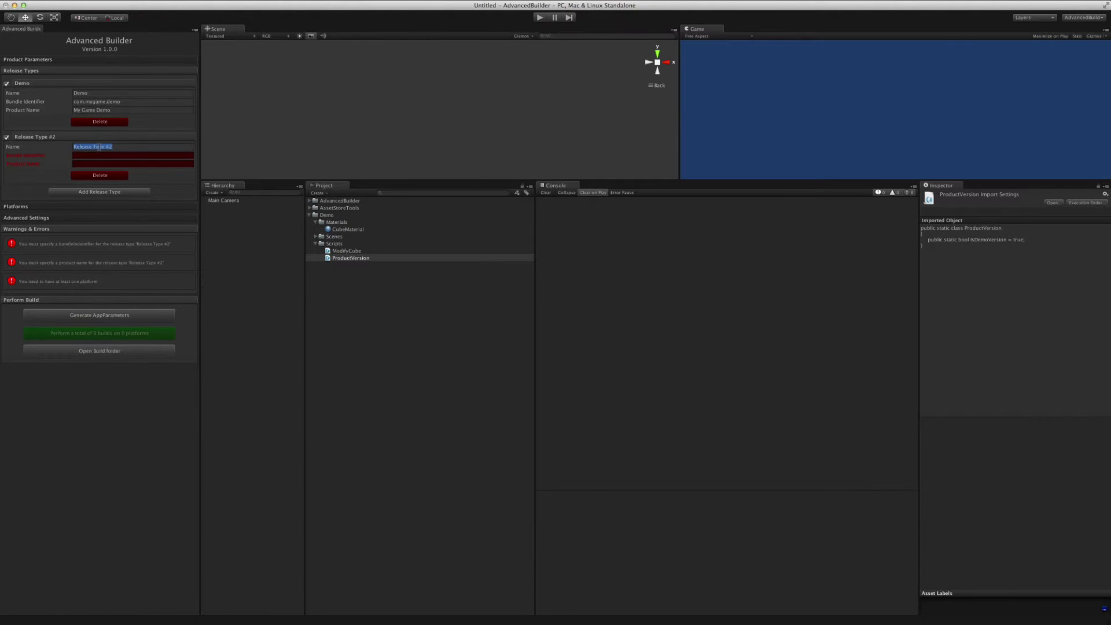
pyautogui.write('Full')
pyautogui.press('Tab')
pyautogui.write('com.mygame')
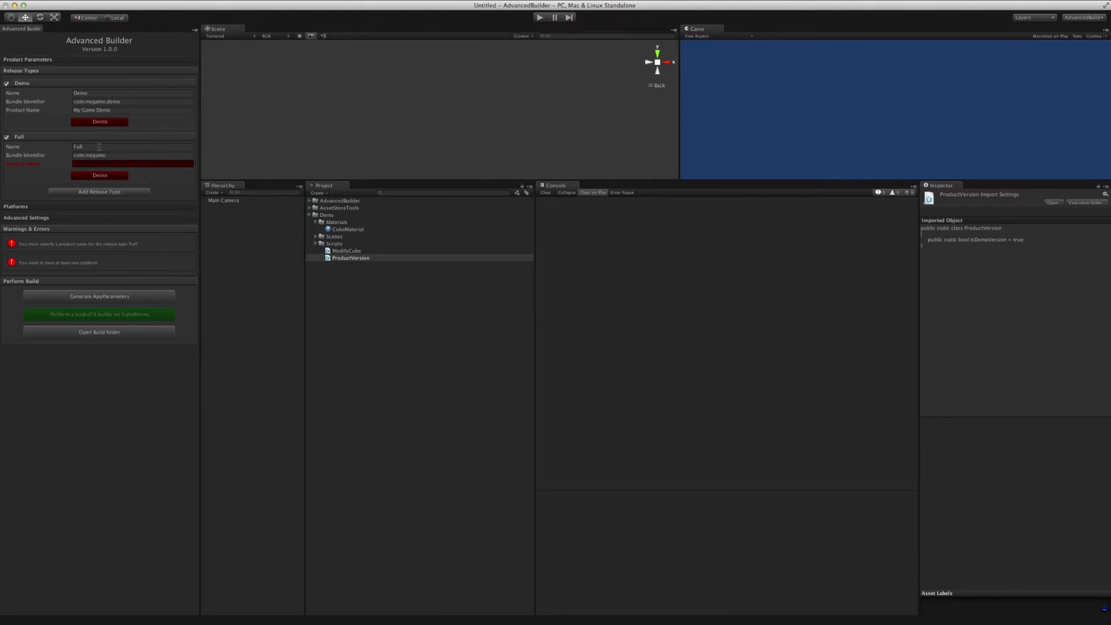
pyautogui.press('Tab')
pyautogui.write('My')
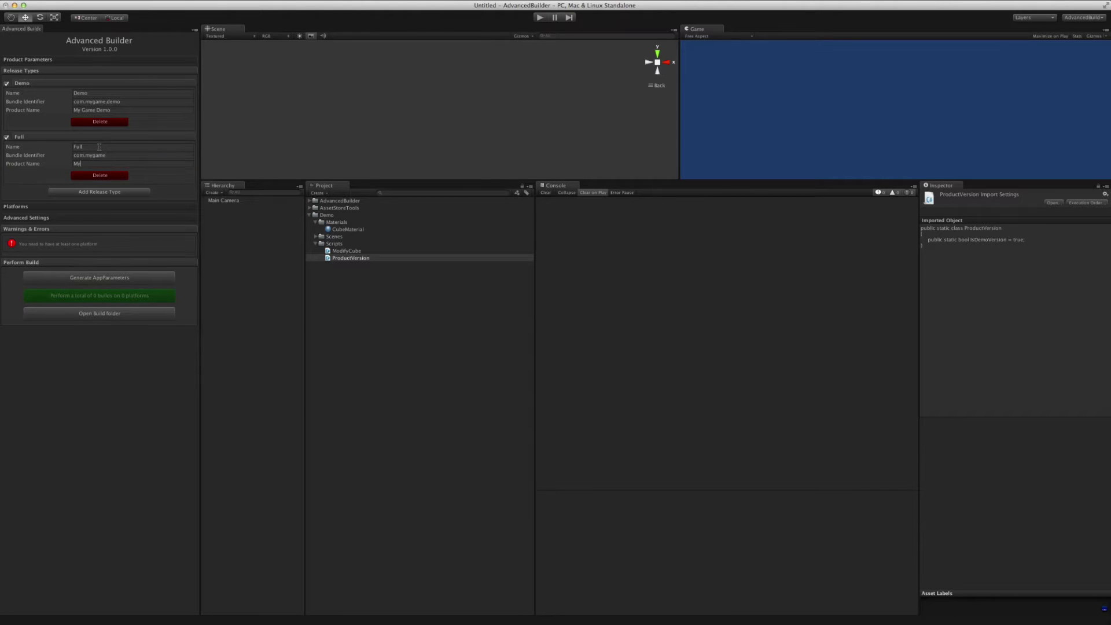
pyautogui.write(' Game')
pyautogui.click(72, 72)
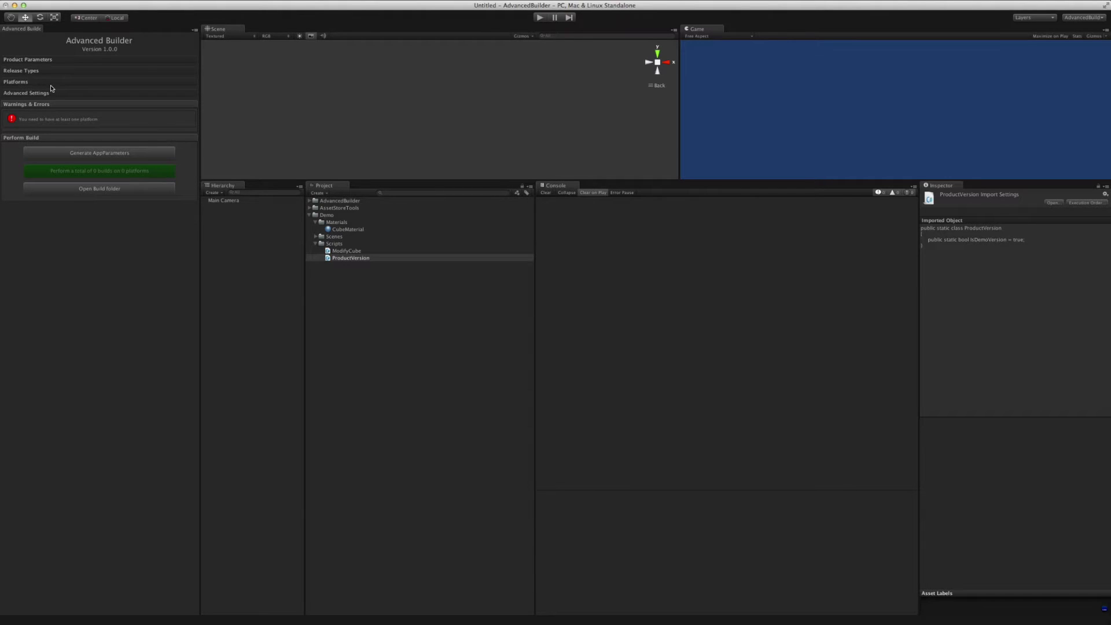
# - Add Android, iOS and Mac as platforms in the Platforms section, leaving the remaining list unused
pyautogui.click(55, 84)
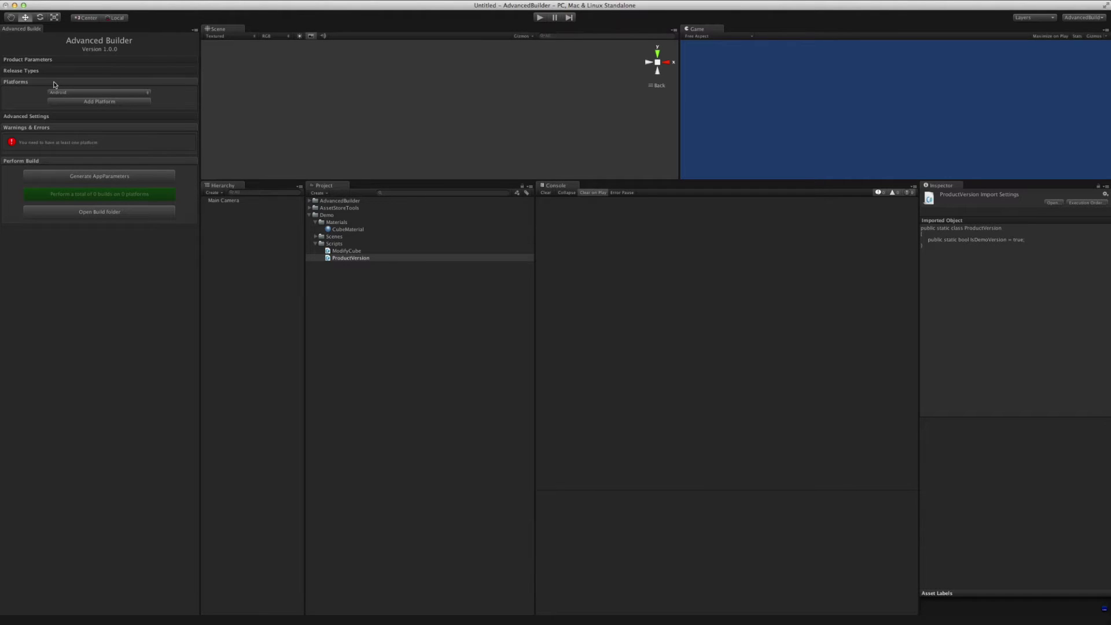
pyautogui.click(97, 93)
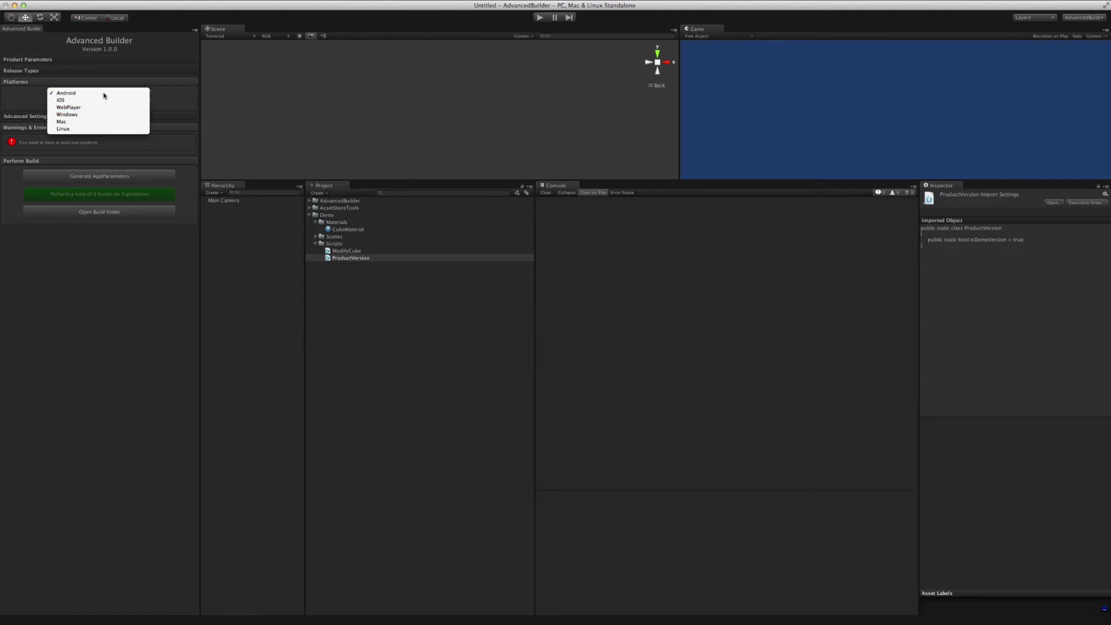
pyautogui.click(104, 94)
pyautogui.click(100, 103)
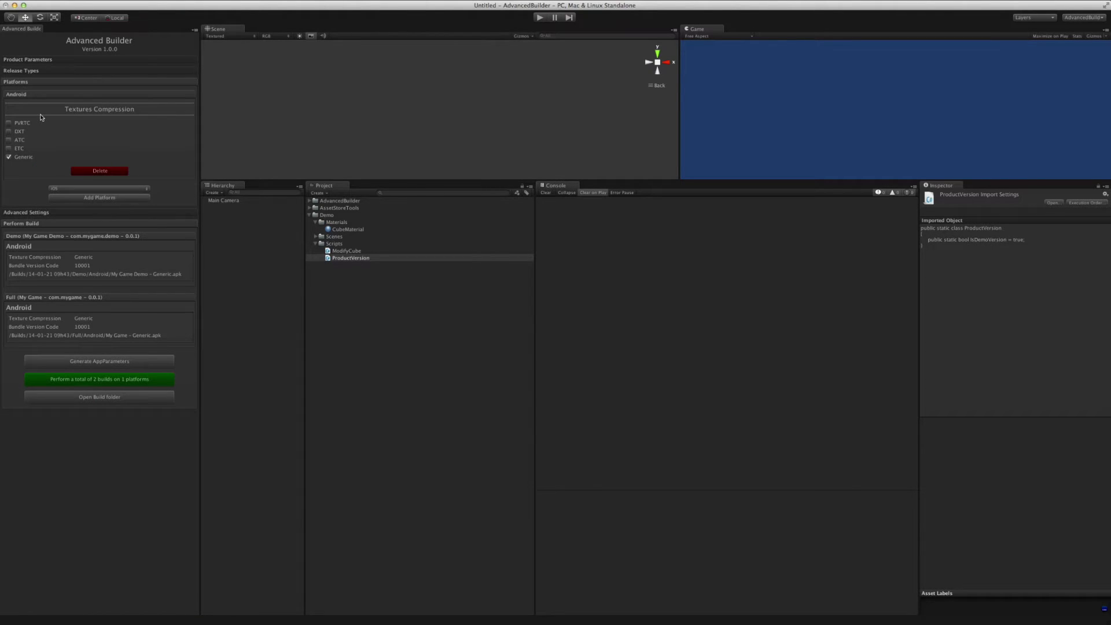
pyautogui.click(88, 198)
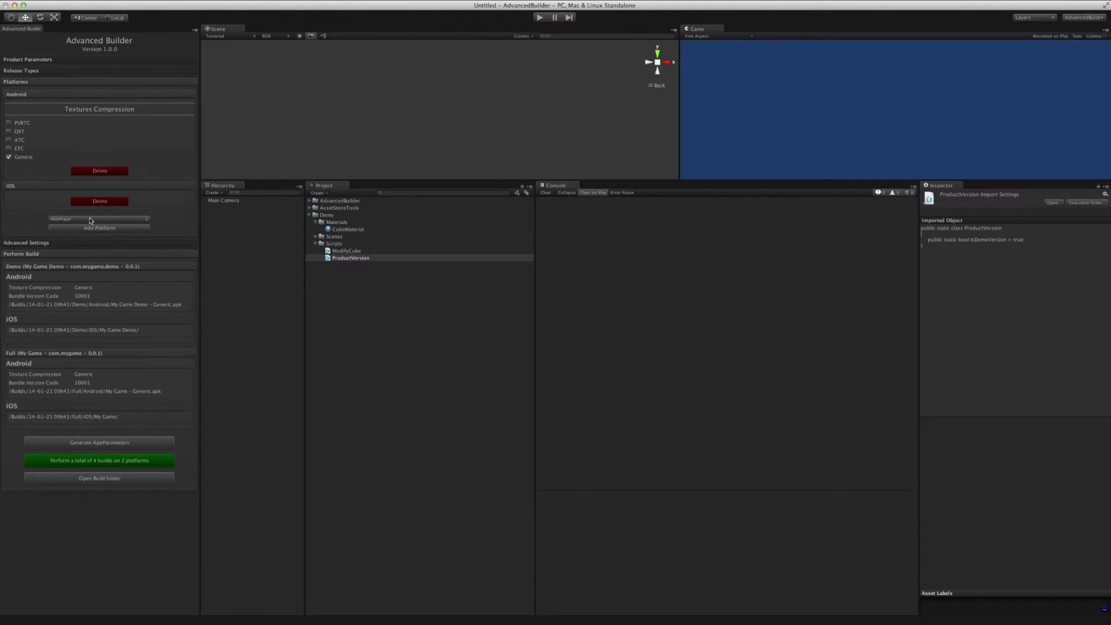
pyautogui.click(91, 219)
pyautogui.click(91, 231)
pyautogui.click(113, 228)
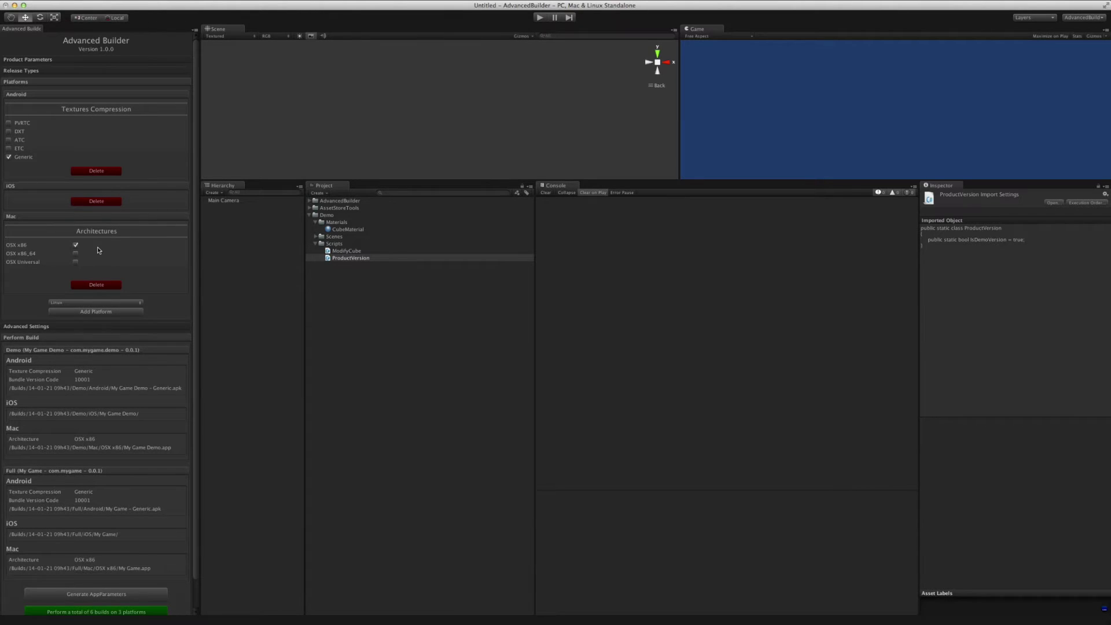
pyautogui.click(107, 303)
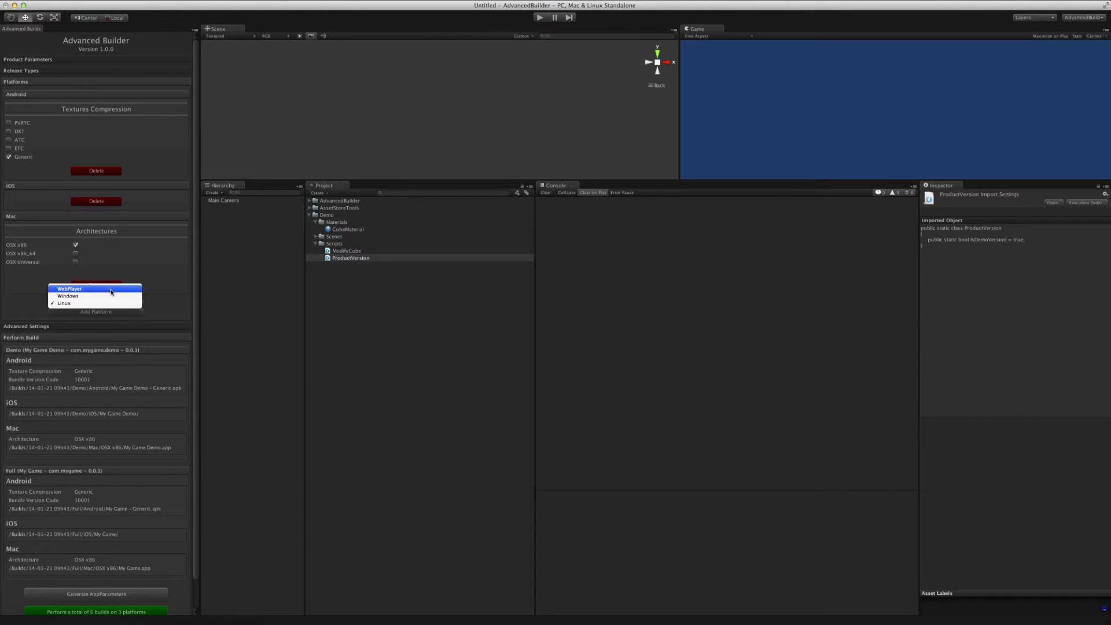
pyautogui.click(156, 289)
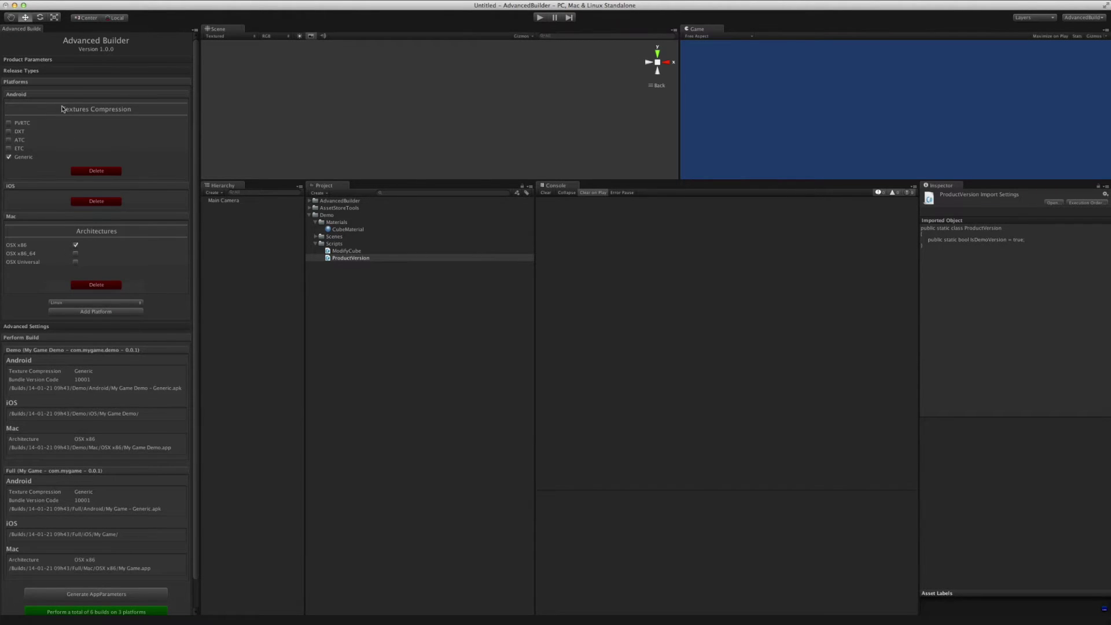
# - Open Advanced Settings and highlight the RELEASE, PLATFORM and ARCHITECTURE placeholders in the build folder path
pyautogui.click(60, 83)
pyautogui.click(61, 94)
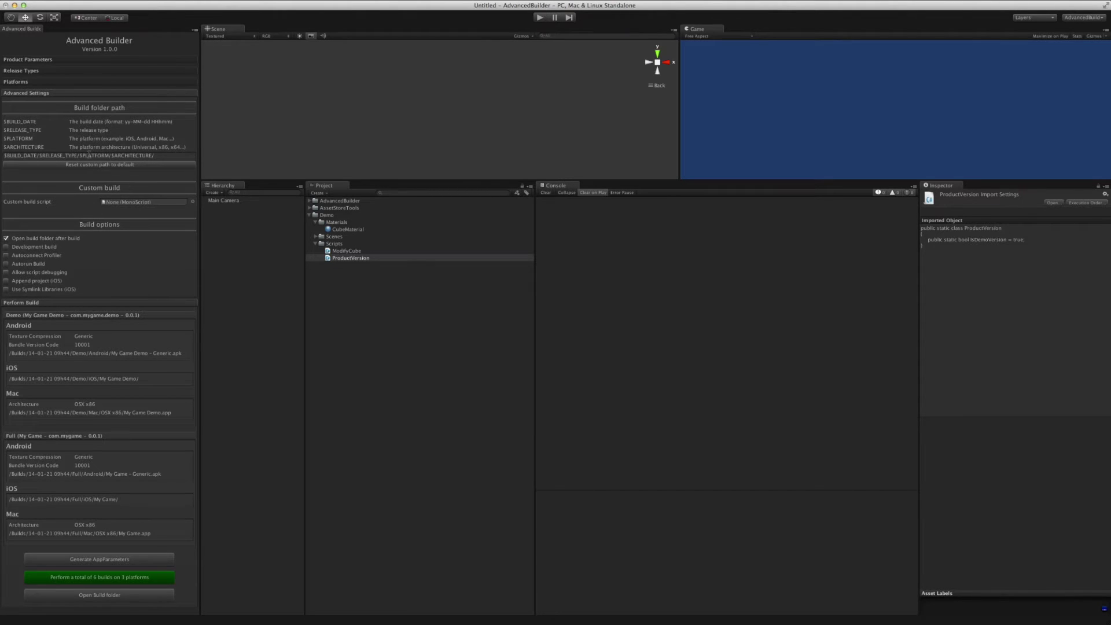
pyautogui.click(87, 155)
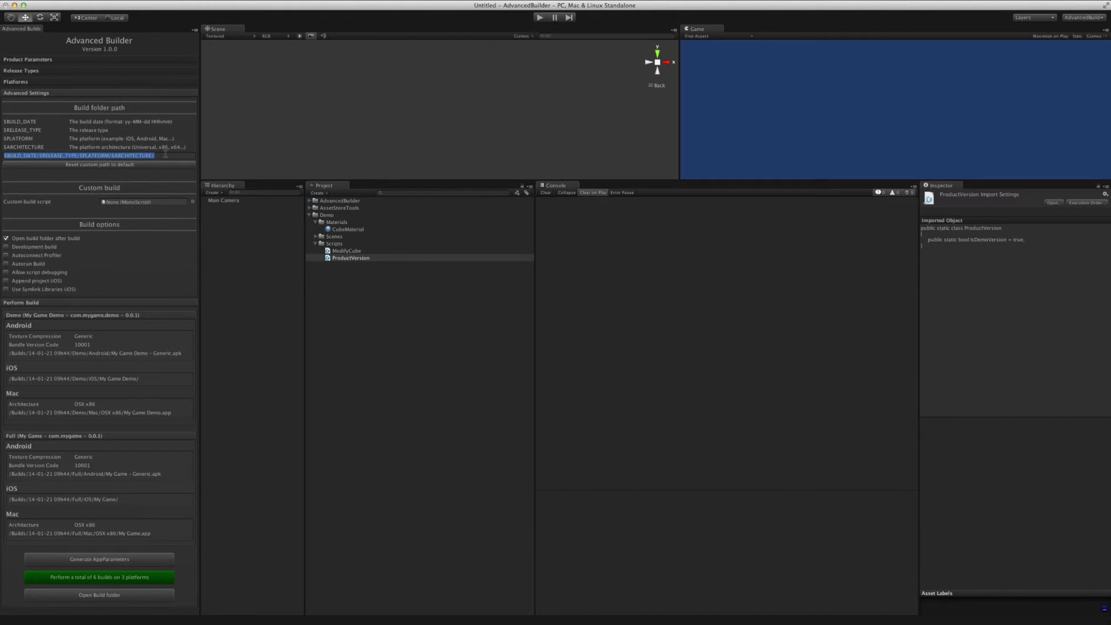
pyautogui.doubleClick(51, 155)
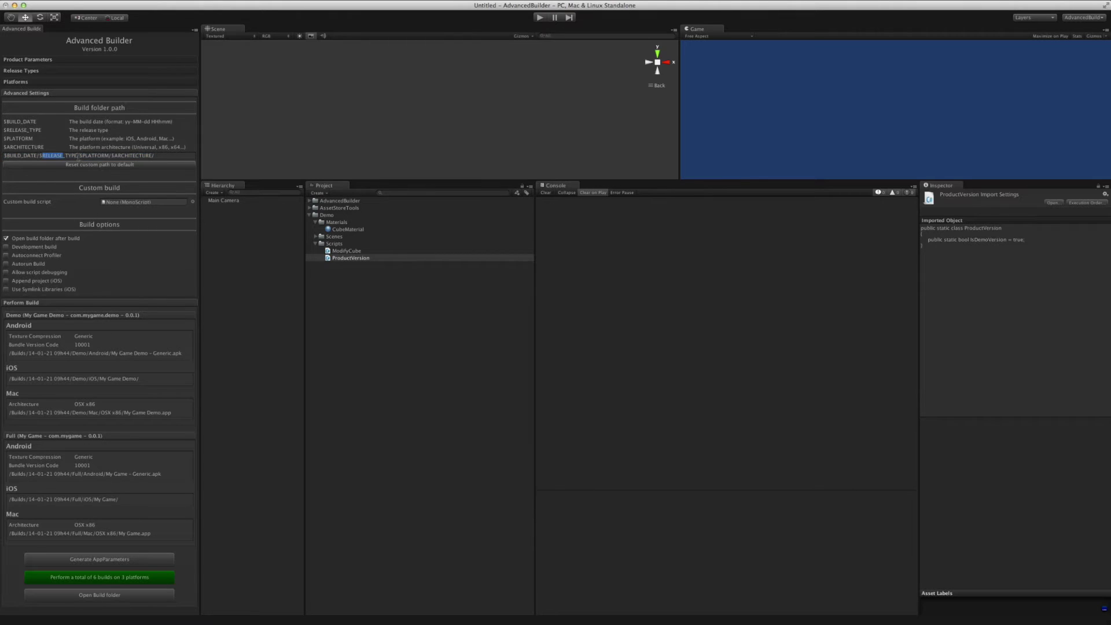
pyautogui.doubleClick(92, 155)
pyautogui.doubleClick(136, 155)
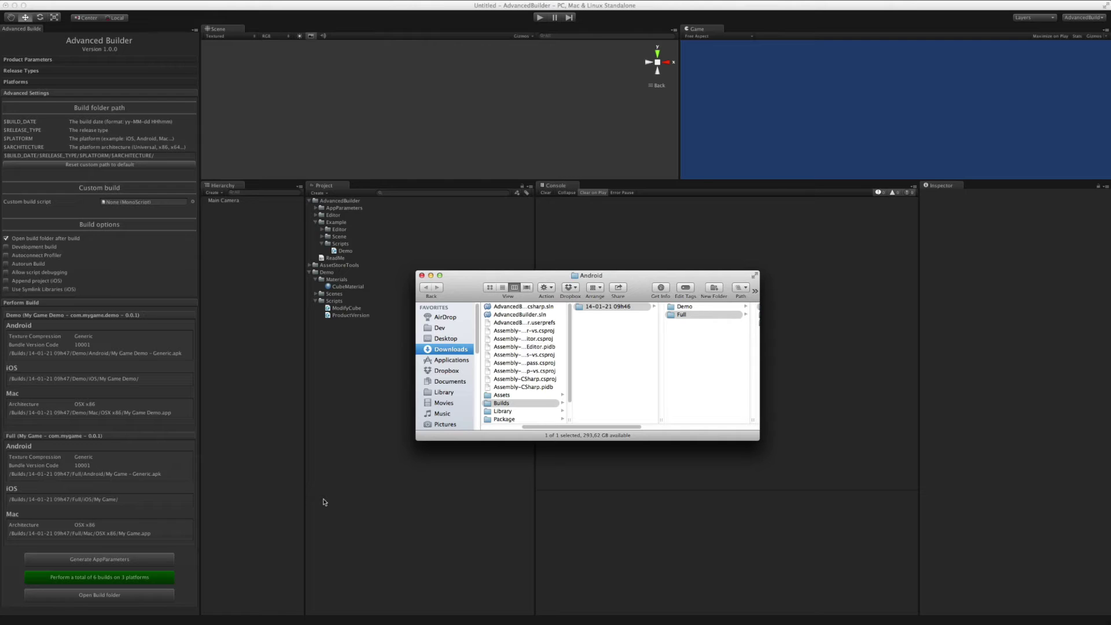
# - Browse the dated build folder's Full and Demo folders, checking Demo's Android, iOS and Mac subfolders
pyautogui.hscroll(2, 616, 416)
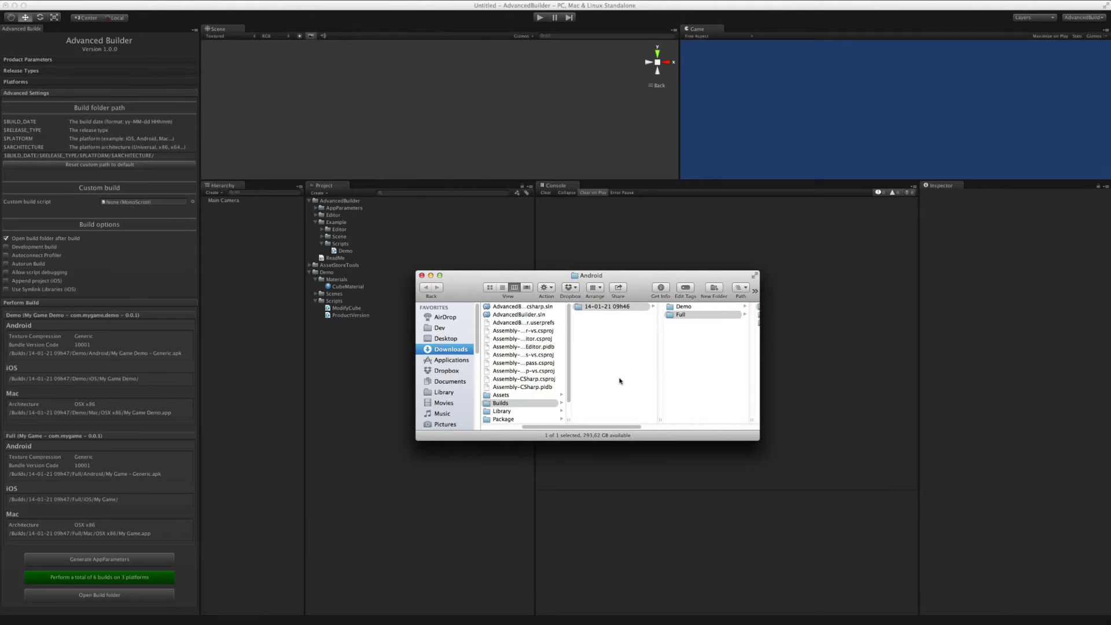
pyautogui.hscroll(3, 594, 311)
pyautogui.click(593, 313)
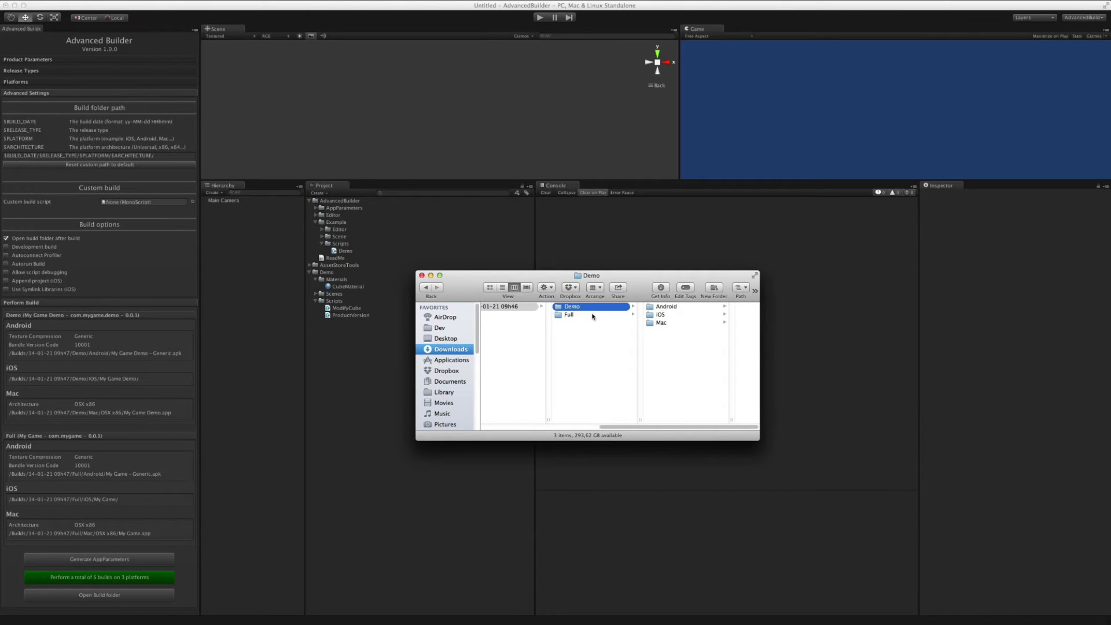
pyautogui.click(599, 306)
pyautogui.click(677, 307)
pyautogui.click(623, 314)
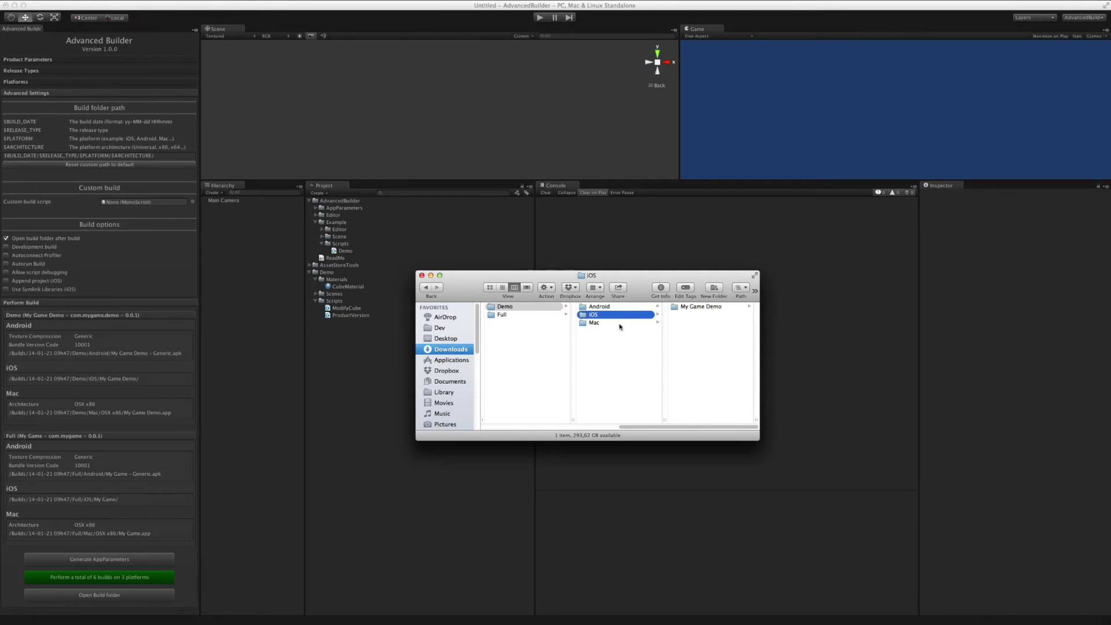
pyautogui.click(622, 323)
pyautogui.click(625, 307)
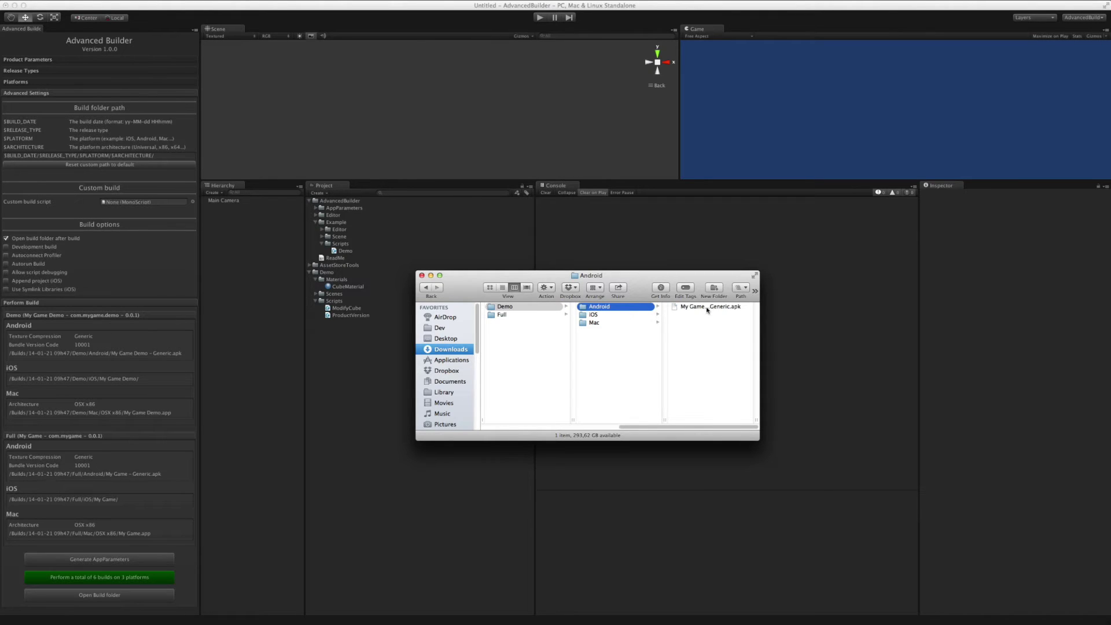
# - Inspect the My Game Demo iOS build and the OSX x86 Mac app, then close Finder
pyautogui.click(629, 316)
pyautogui.click(697, 310)
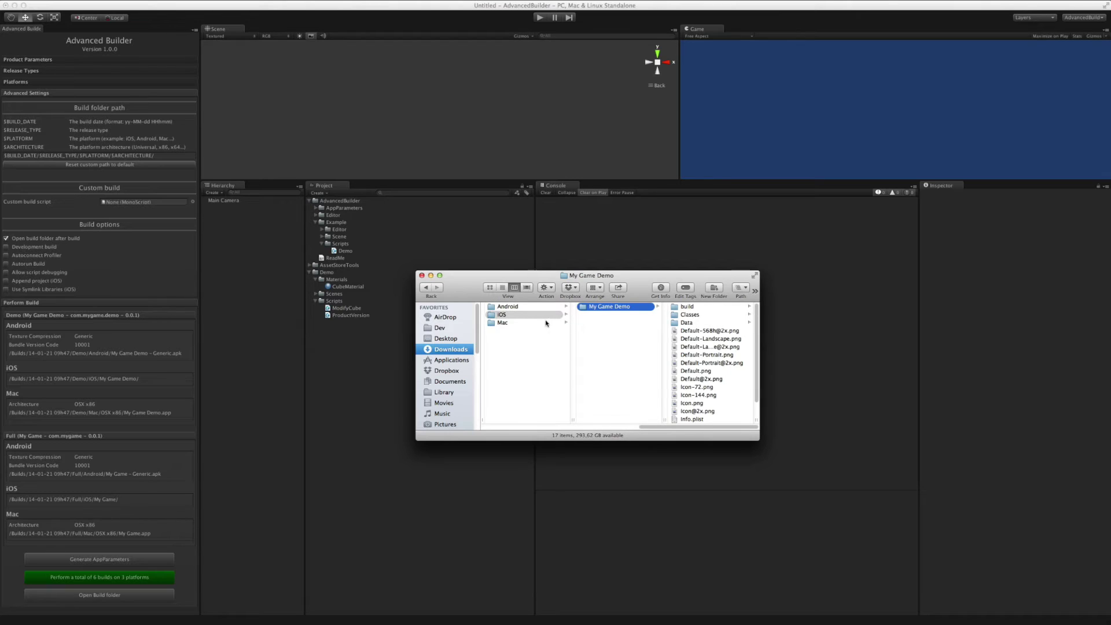
pyautogui.click(547, 323)
pyautogui.click(618, 312)
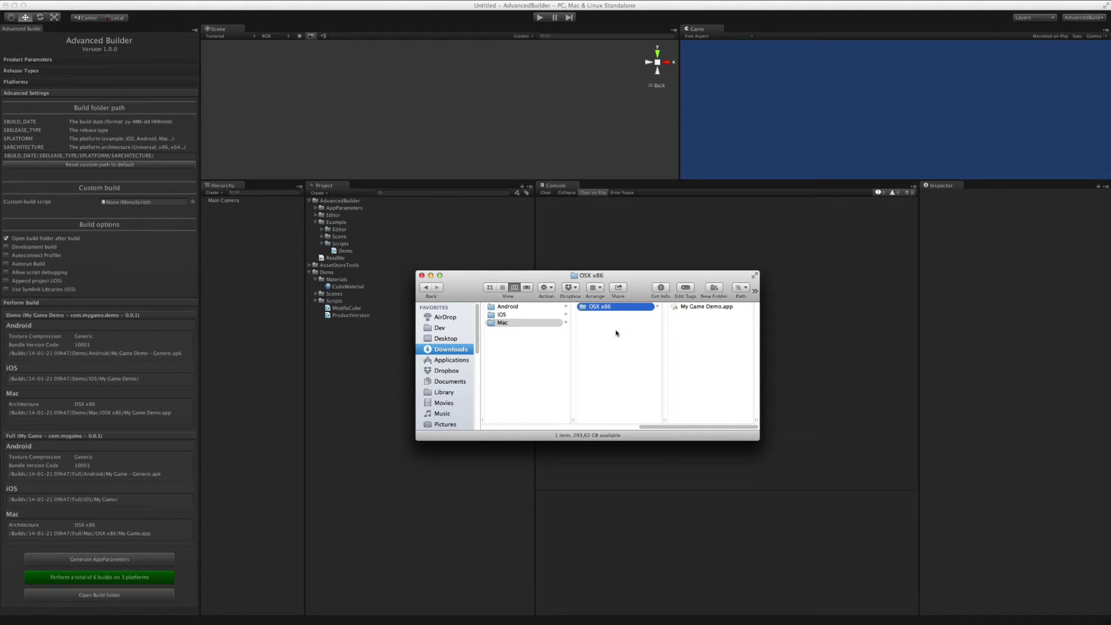
pyautogui.hscroll(-3, 549, 314)
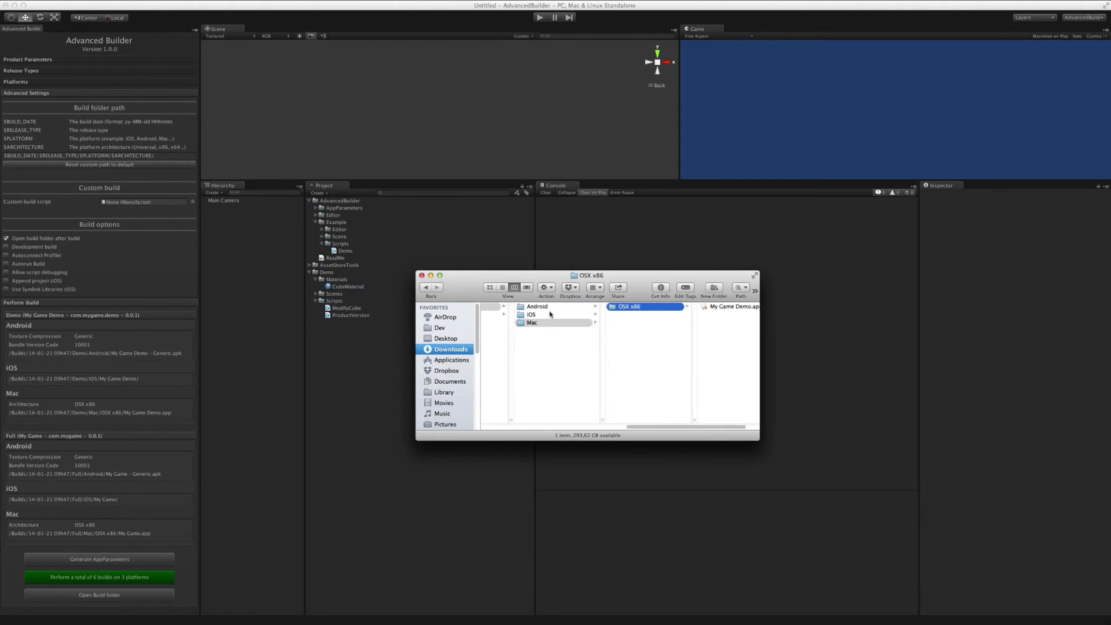
pyautogui.click(549, 314)
pyautogui.click(266, 362)
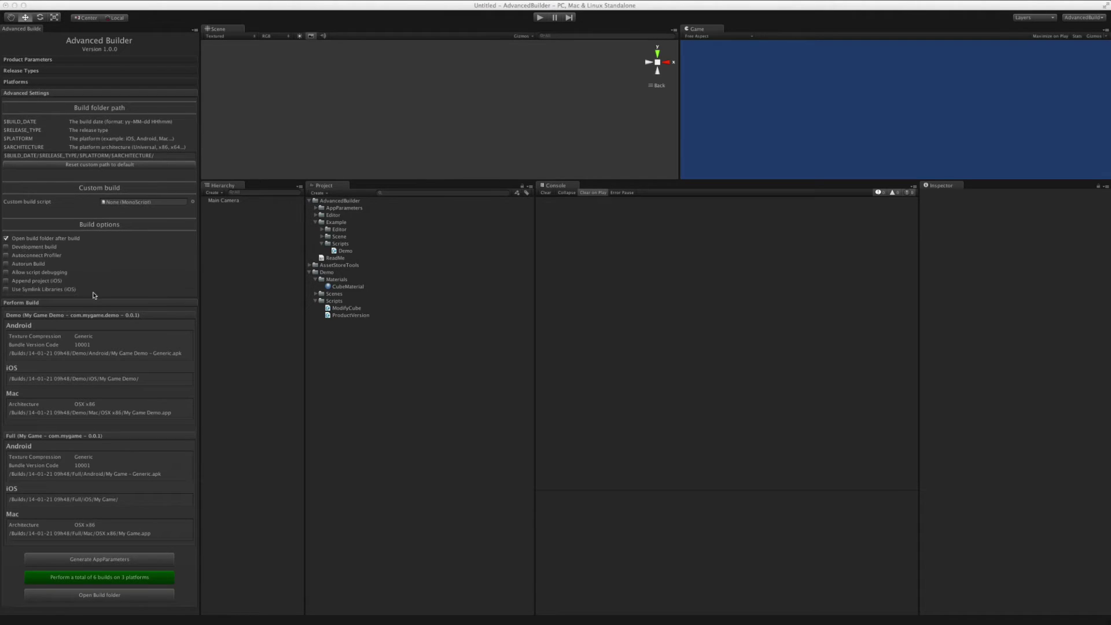
# - Collapse the Advanced Settings foldout in the Advanced Builder window
pyautogui.click(105, 93)
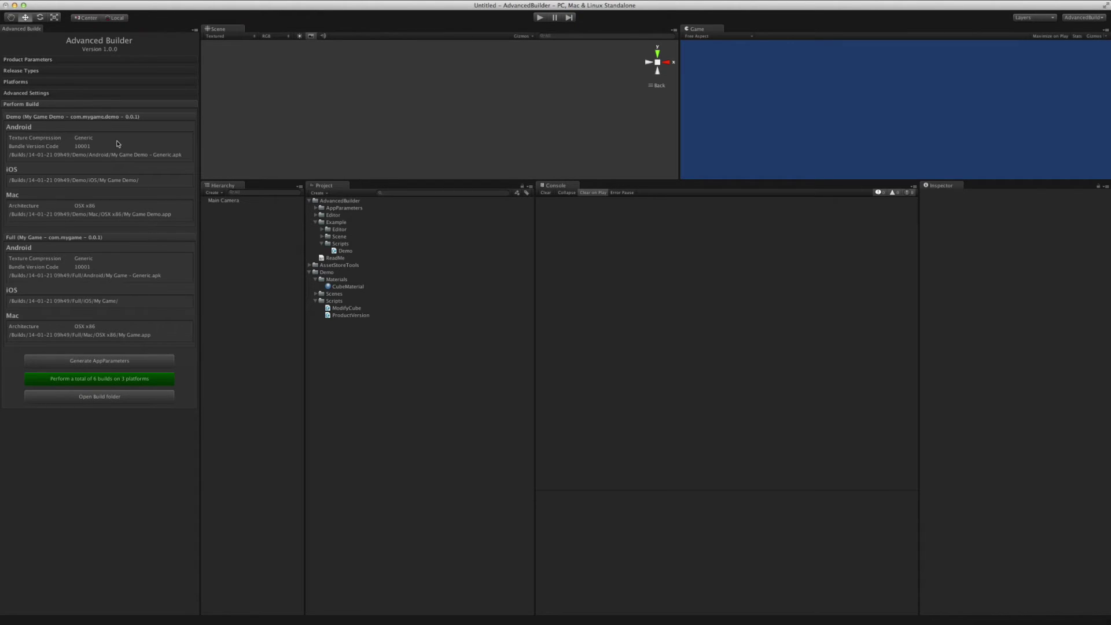
# - Delete the Android, iOS and Mac platforms, re-add Mac alone, and expand the Scenes folder
pyautogui.click(67, 83)
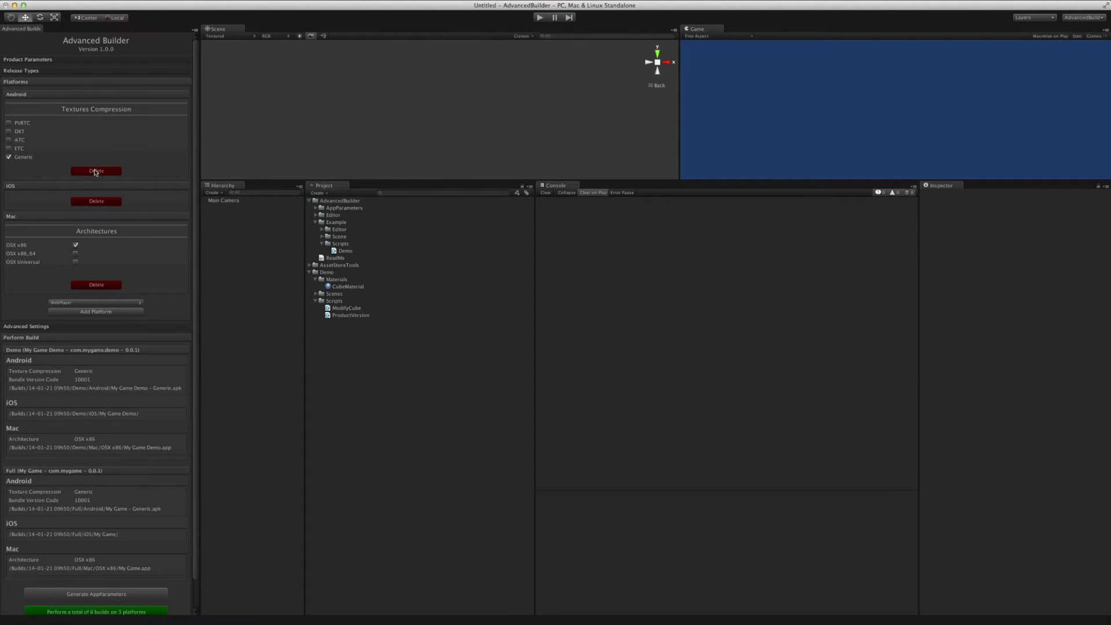
pyautogui.click(97, 169)
pyautogui.click(101, 109)
pyautogui.click(101, 162)
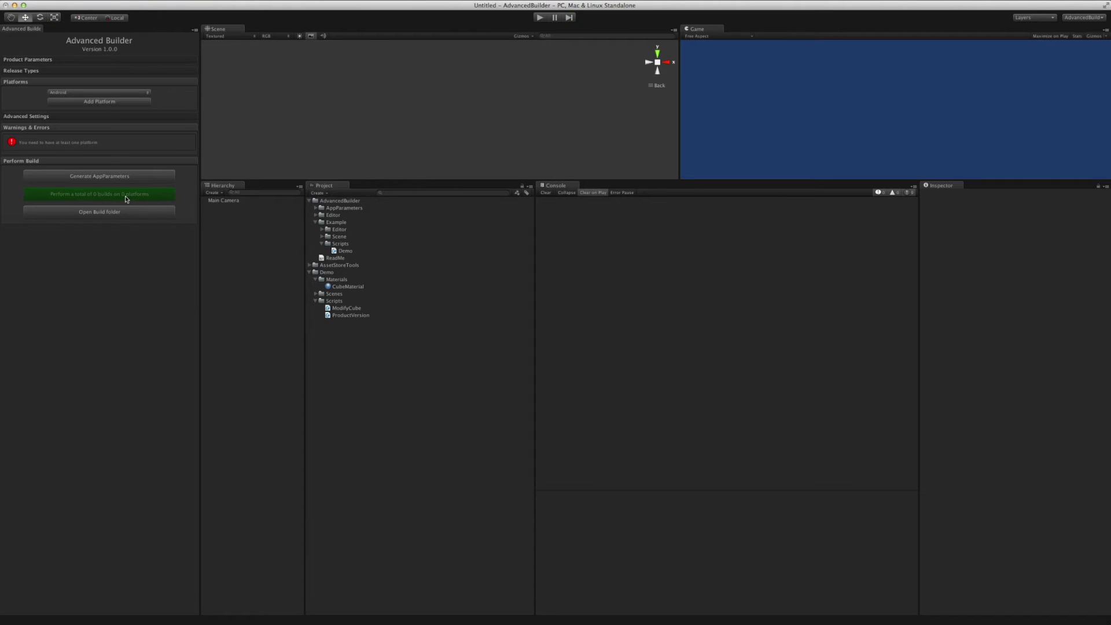
pyautogui.click(99, 92)
pyautogui.click(98, 93)
pyautogui.click(96, 122)
pyautogui.click(107, 103)
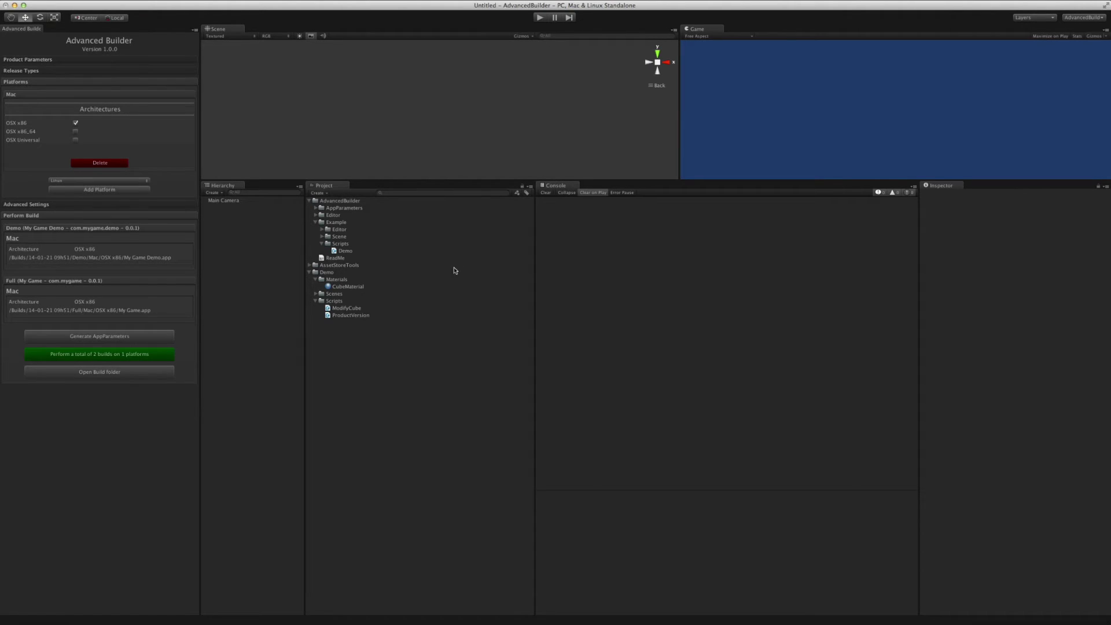
pyautogui.click(316, 294)
# - Play the Demo scene, toggling the cube's colour between blue and red and its scale twice
pyautogui.doubleClick(338, 300)
pyautogui.click(541, 17)
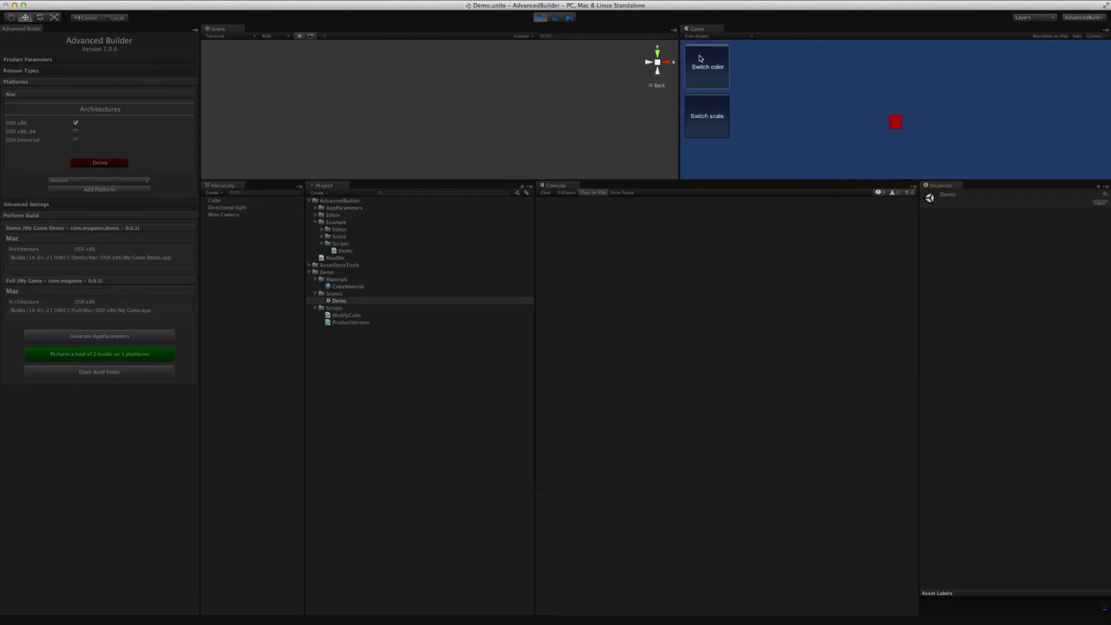
pyautogui.click(707, 82)
pyautogui.click(706, 83)
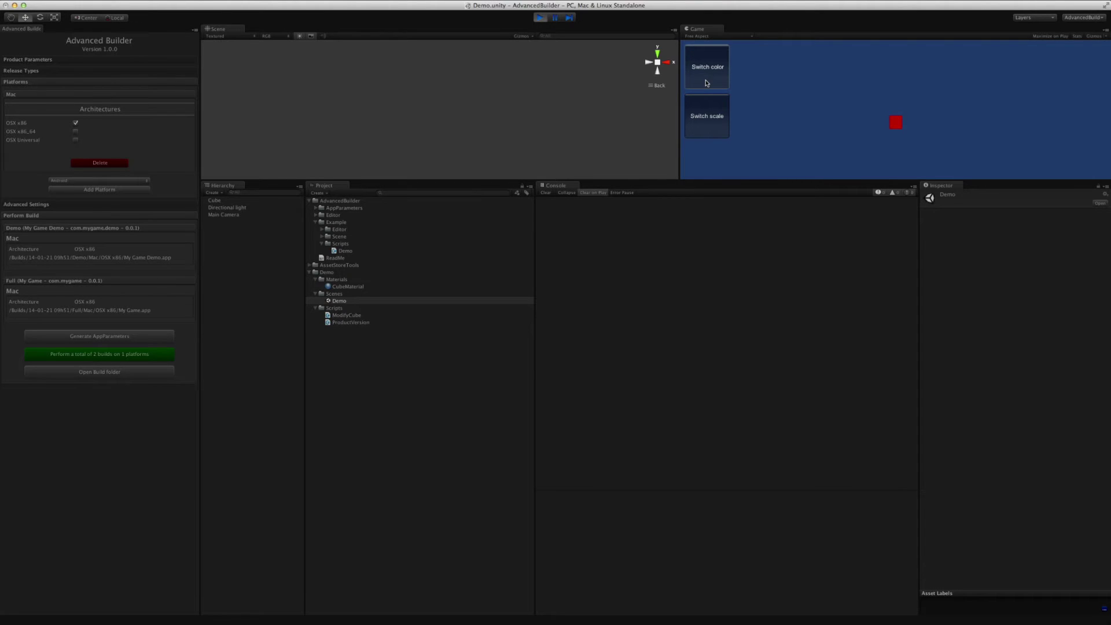
pyautogui.click(709, 121)
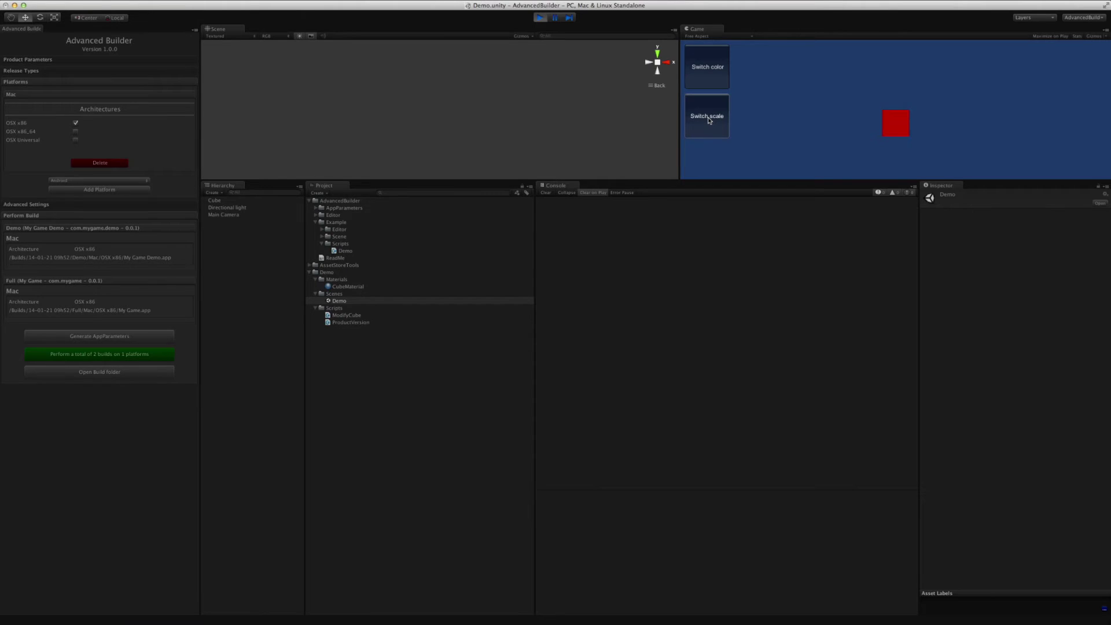
pyautogui.click(709, 121)
# - Stop play mode, regenerate AppParameters, and expand the AppParameters folder
pyautogui.click(540, 17)
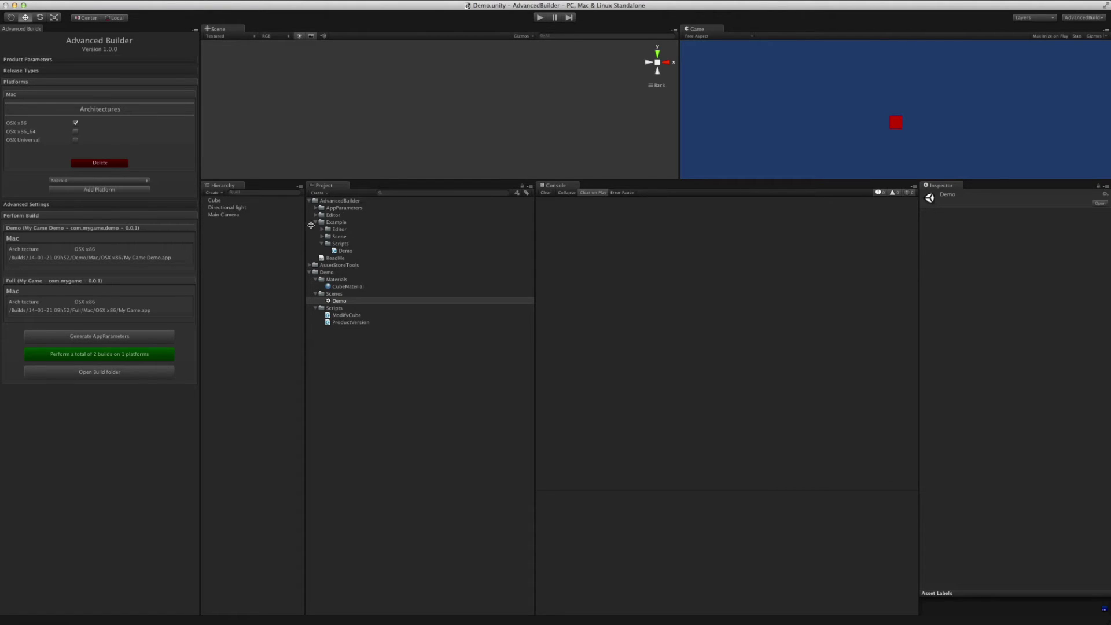
pyautogui.click(127, 340)
pyautogui.click(316, 209)
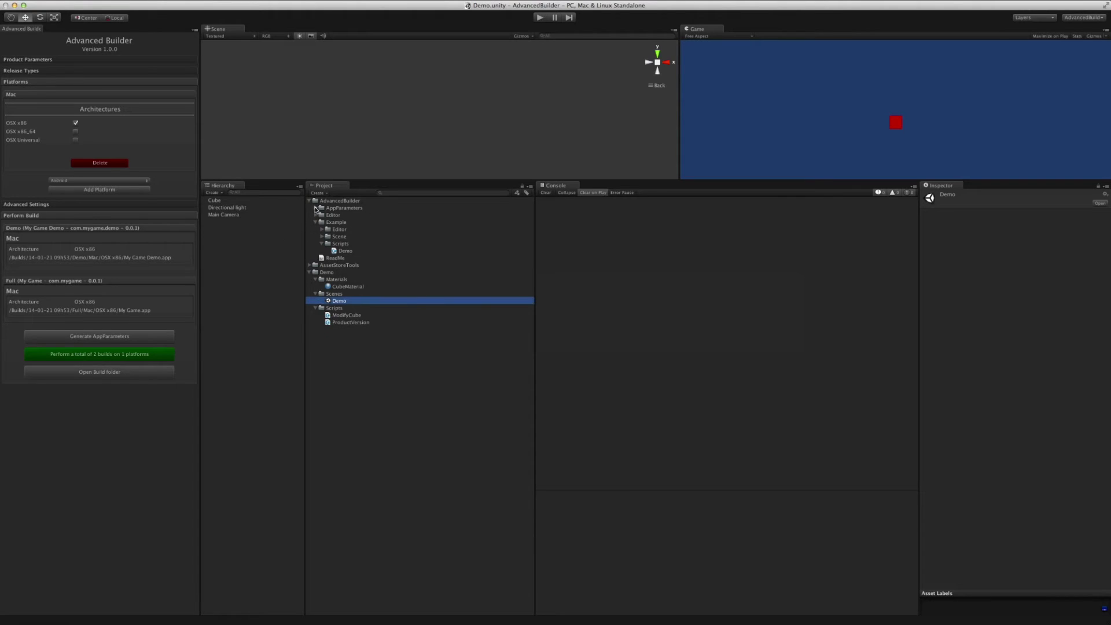
# - Paste an `if (CurrentReleaseType == ReleaseType.Demo)` block with Debug.LogError and return into ModifyCube's updateCubeScale
pyautogui.doubleClick(335, 215)
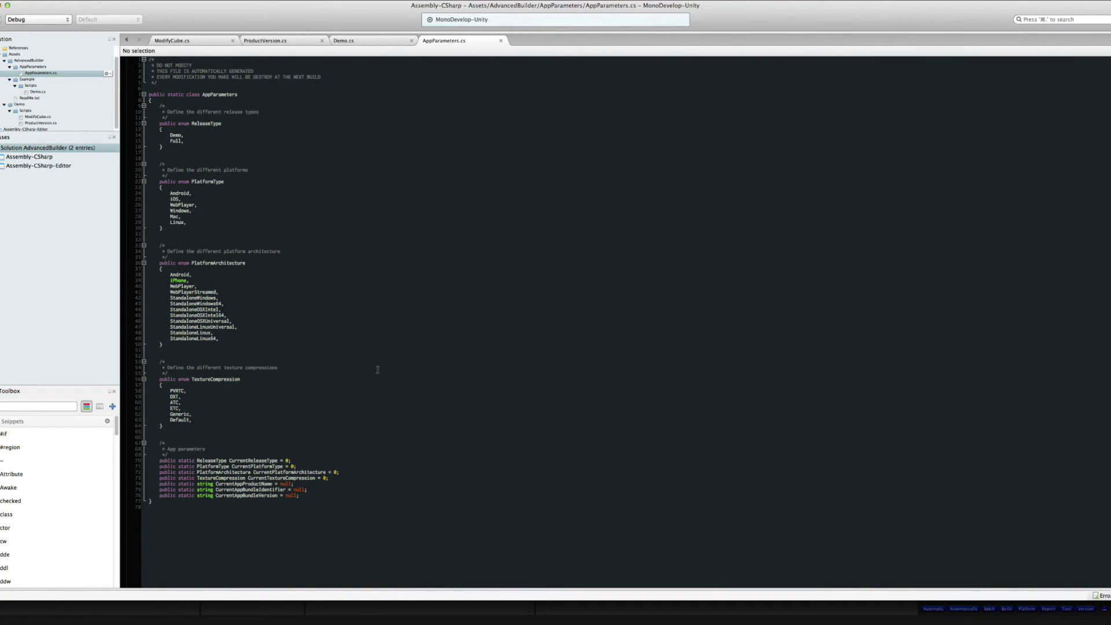
pyautogui.hotkey('ctrl', 'Tab')
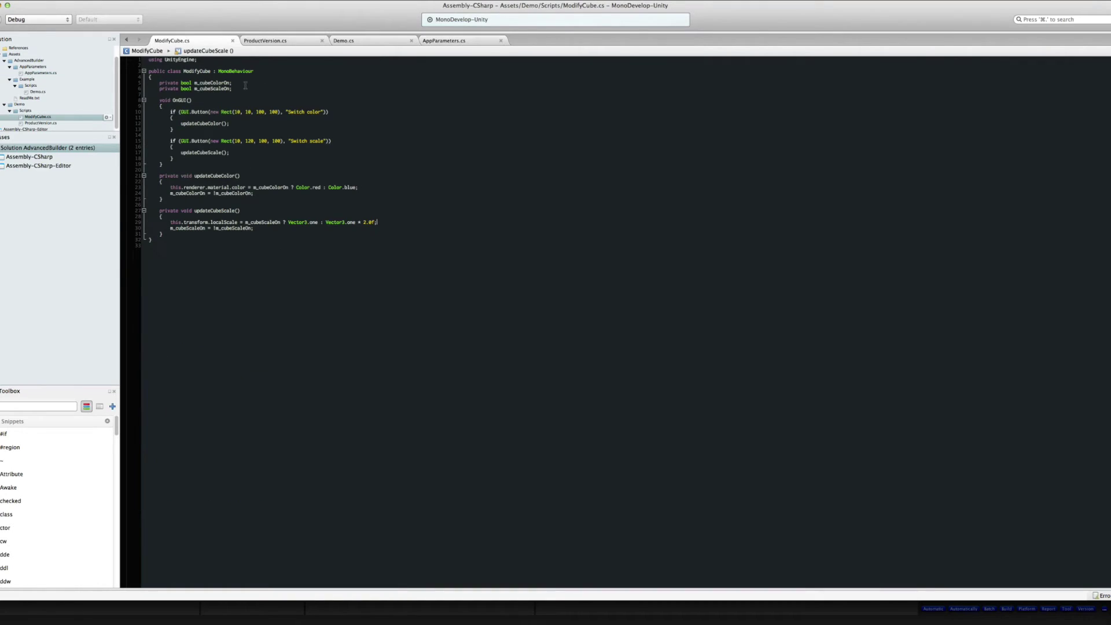
pyautogui.click(272, 213)
pyautogui.press('Return')
pyautogui.press('Return')
pyautogui.press('Up')
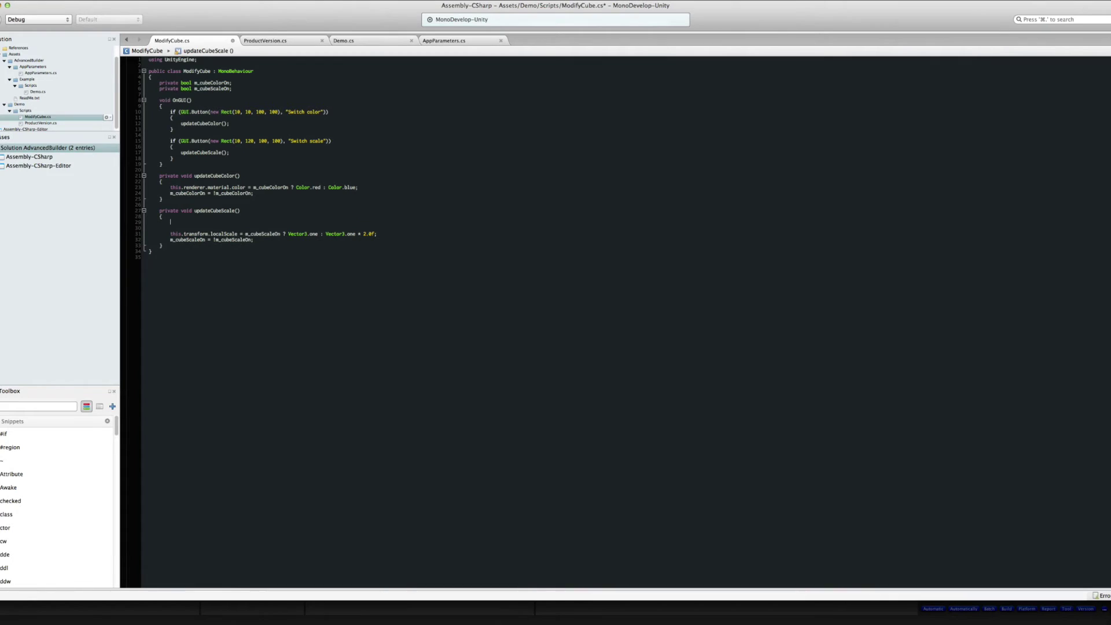
pyautogui.write('if (AppParameters.CurrentReleaseType == AppParameters.ReleaseType.Demo) { \tDebug.LogError("We can\'t change the scale in the demo version of the app"); \treturn; }')
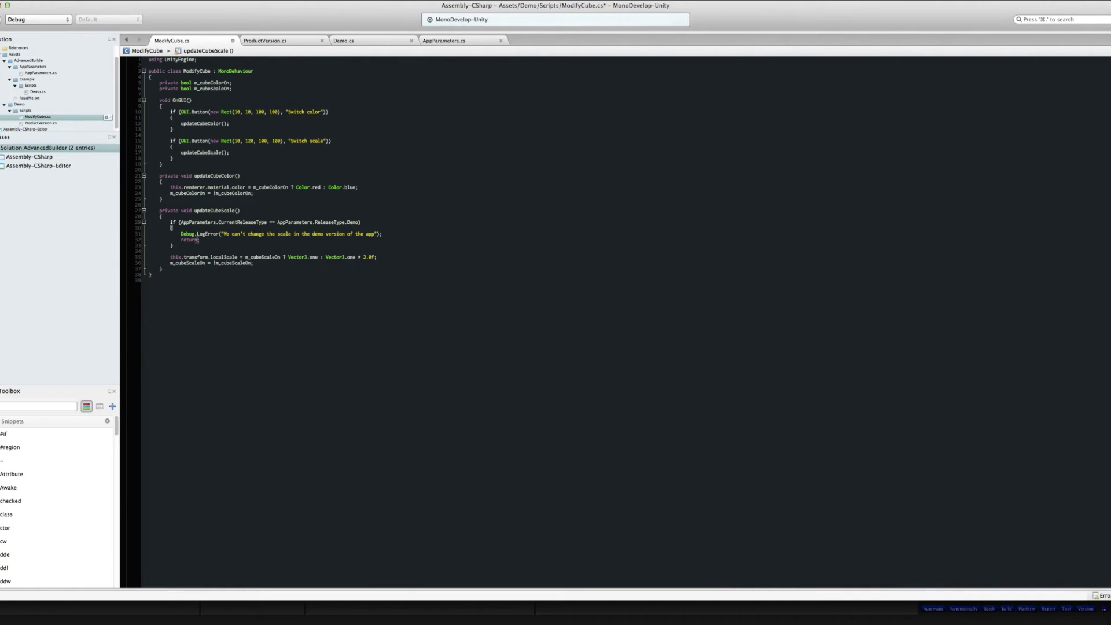
pyautogui.press('super+Tab')
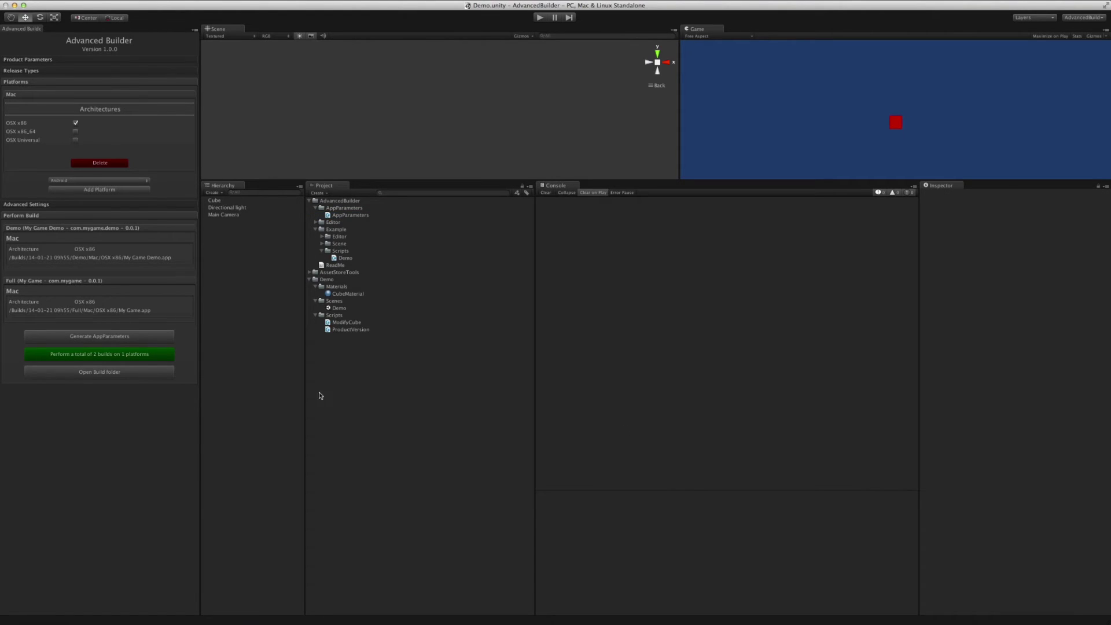
# - Run 'Perform a total of 2 builds on 1 platform' to build the Demo and Full Mac releases
pyautogui.click(150, 355)
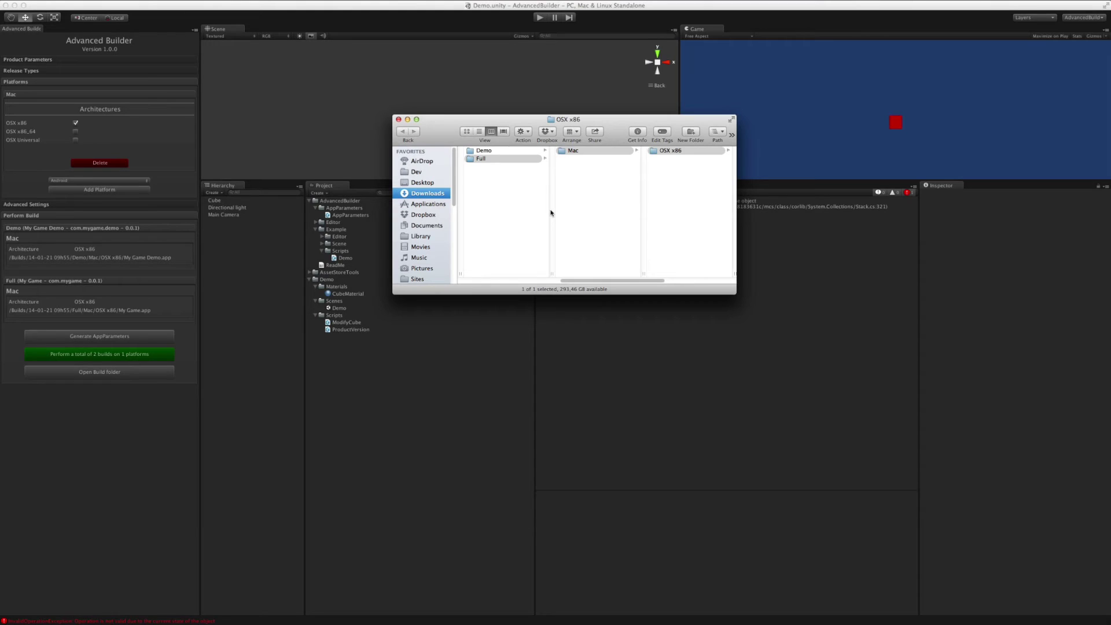
# - Launch My Game.app from Full > Mac > OSX x86 and start it with the chosen settings
pyautogui.hscroll(-5, 551, 213)
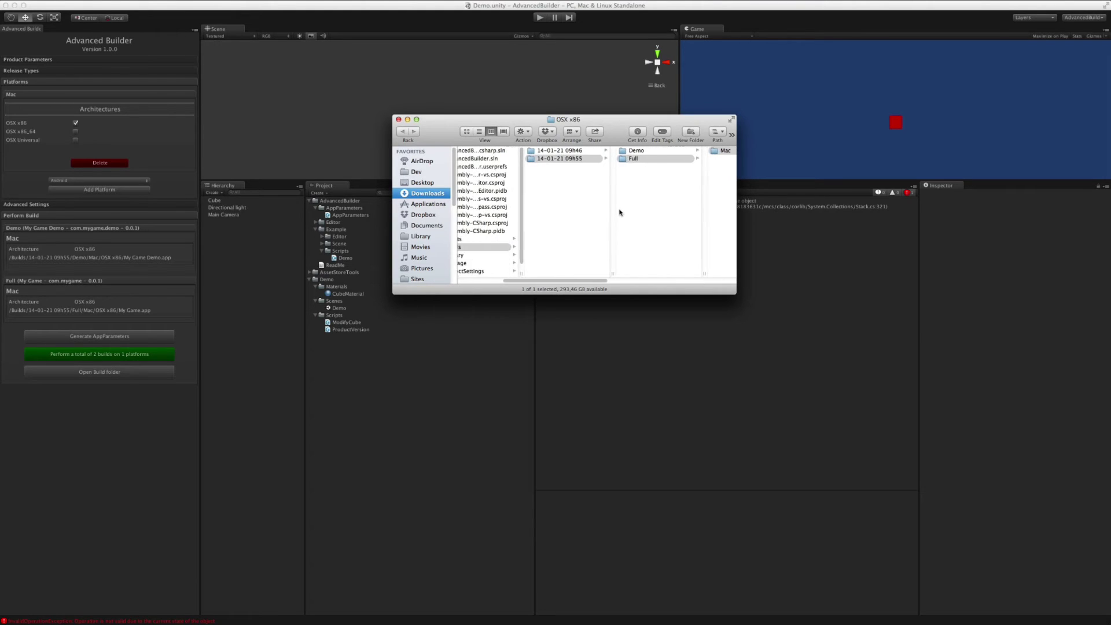
pyautogui.hscroll(5, 479, 253)
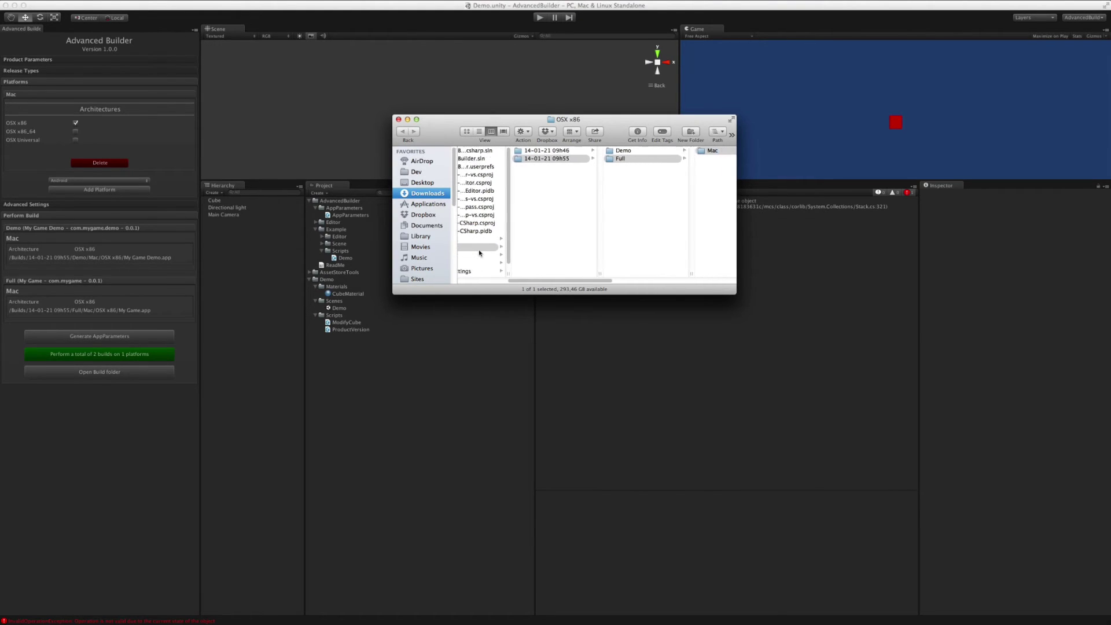
pyautogui.hscroll(3, 478, 218)
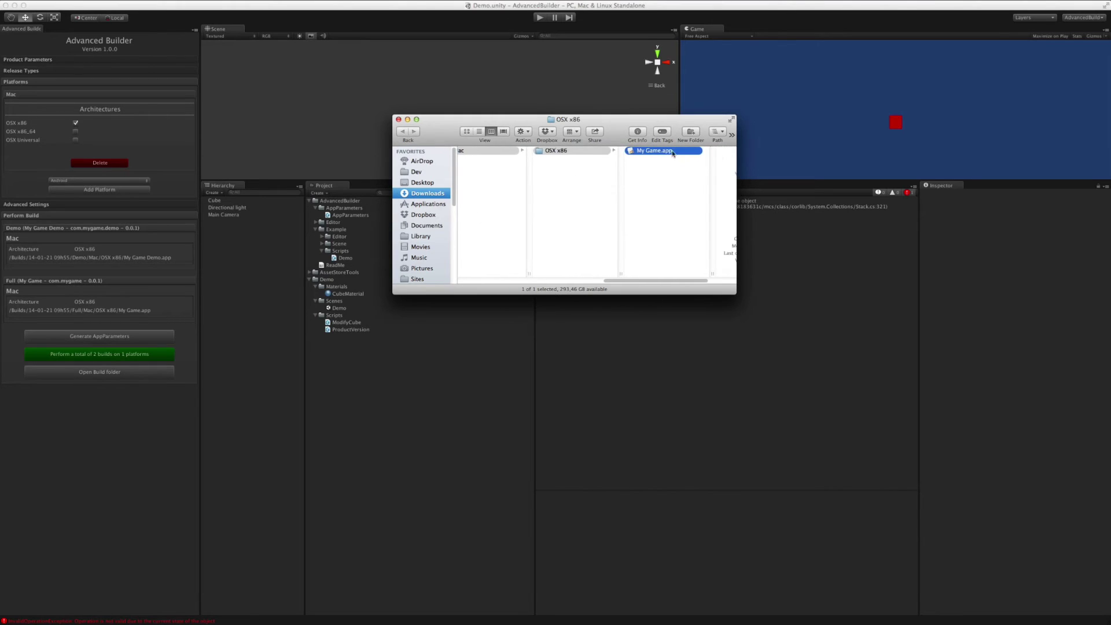
pyautogui.hscroll(-3, 541, 166)
pyautogui.click(505, 158)
pyautogui.click(578, 151)
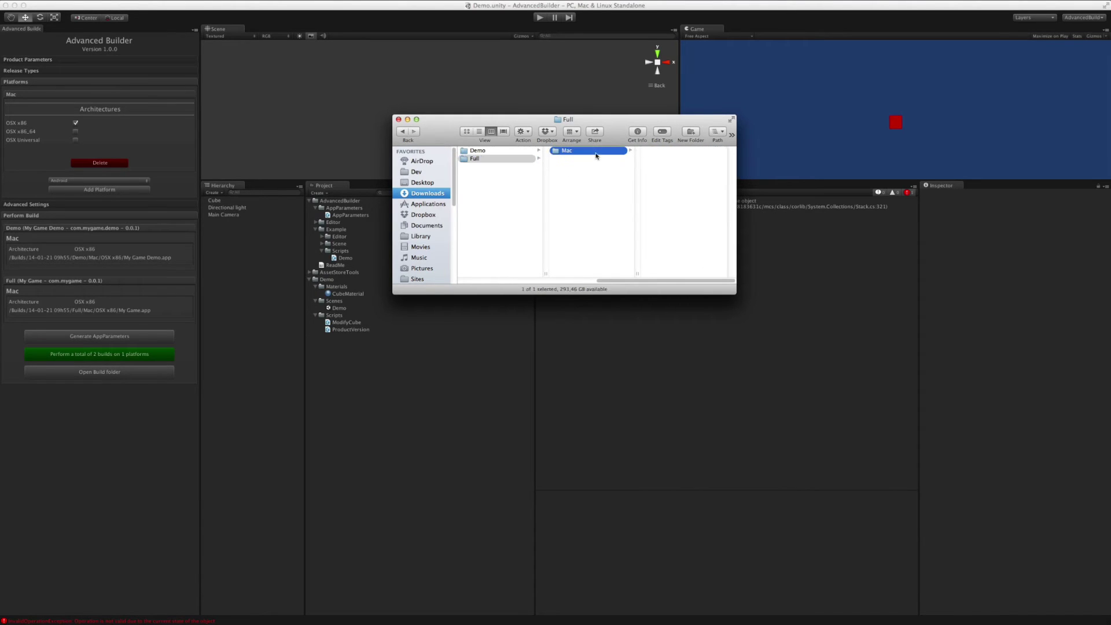
pyautogui.click(677, 151)
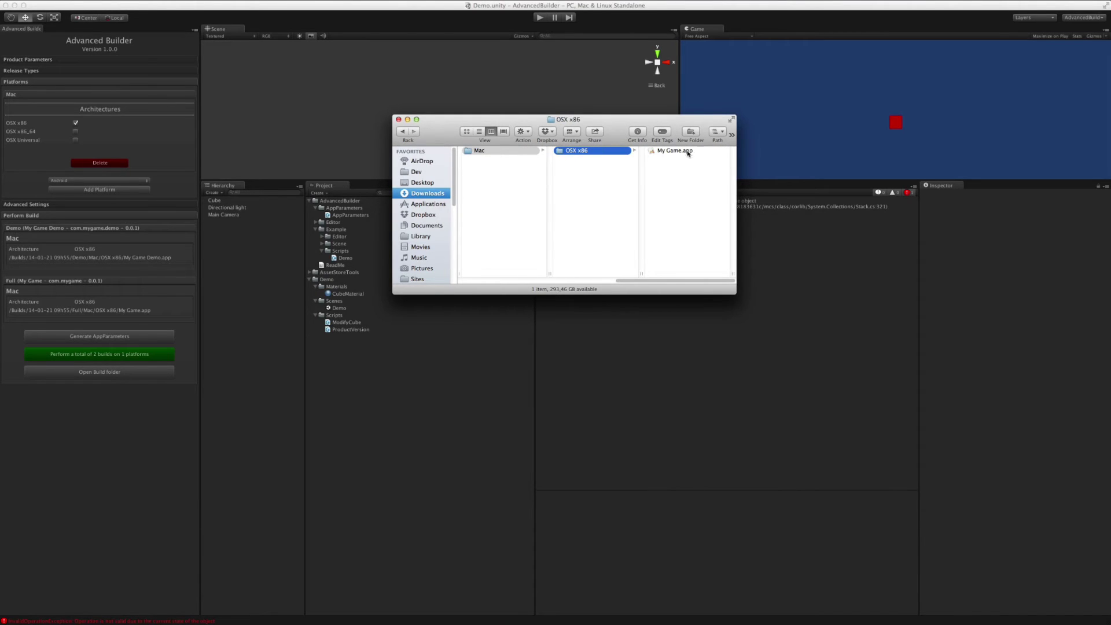
pyautogui.doubleClick(683, 151)
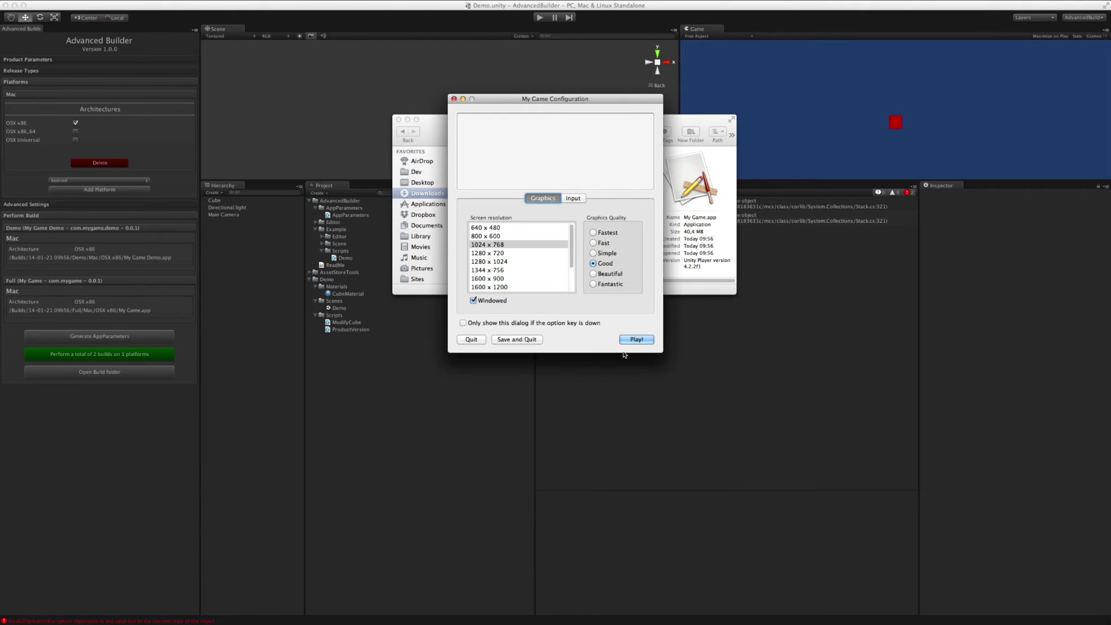
pyautogui.click(636, 340)
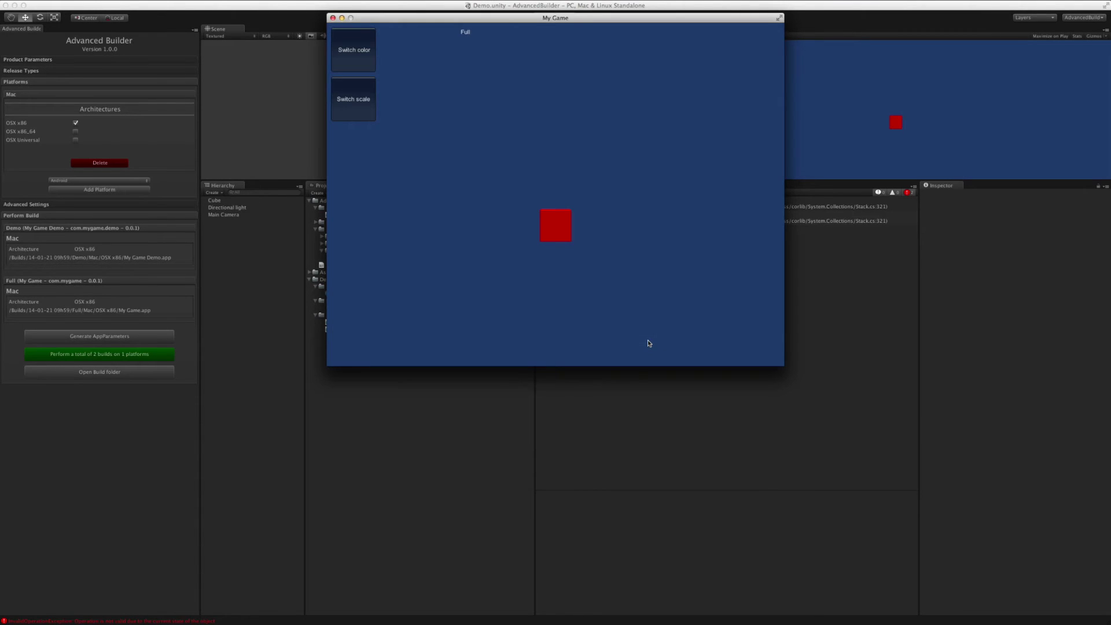
# - Toggle the cube's colour between blue and red twice
pyautogui.click(341, 48)
pyautogui.click(341, 48)
pyautogui.click(341, 48)
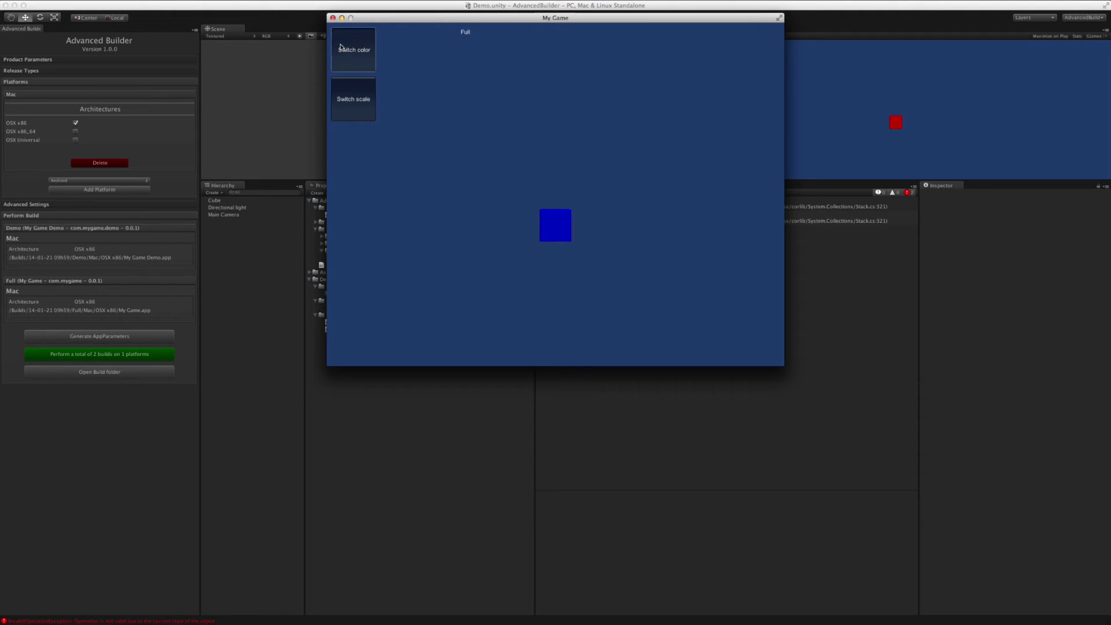
pyautogui.click(341, 48)
# - Toggle the cube's size larger, smaller and larger again, then quit the game
pyautogui.click(359, 107)
pyautogui.click(359, 107)
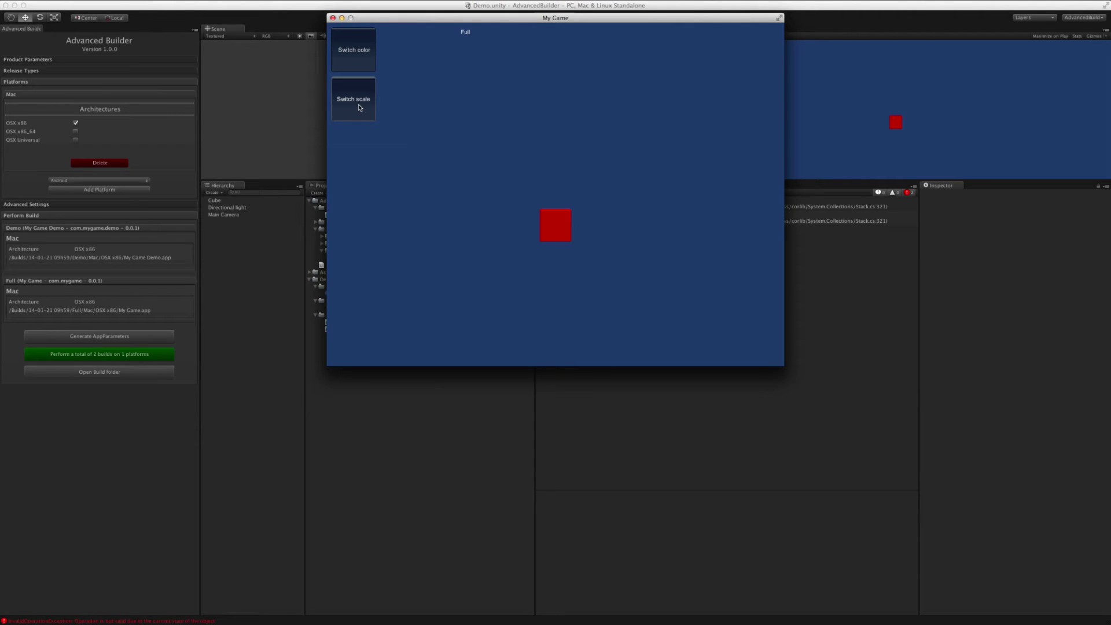
pyautogui.click(359, 107)
pyautogui.press('super+q')
# - Quit the Full game and launch My Game Demo.app from the Demo build folder
pyautogui.press('Return')
pyautogui.press('Left')
pyautogui.press('Left')
pyautogui.press('Left')
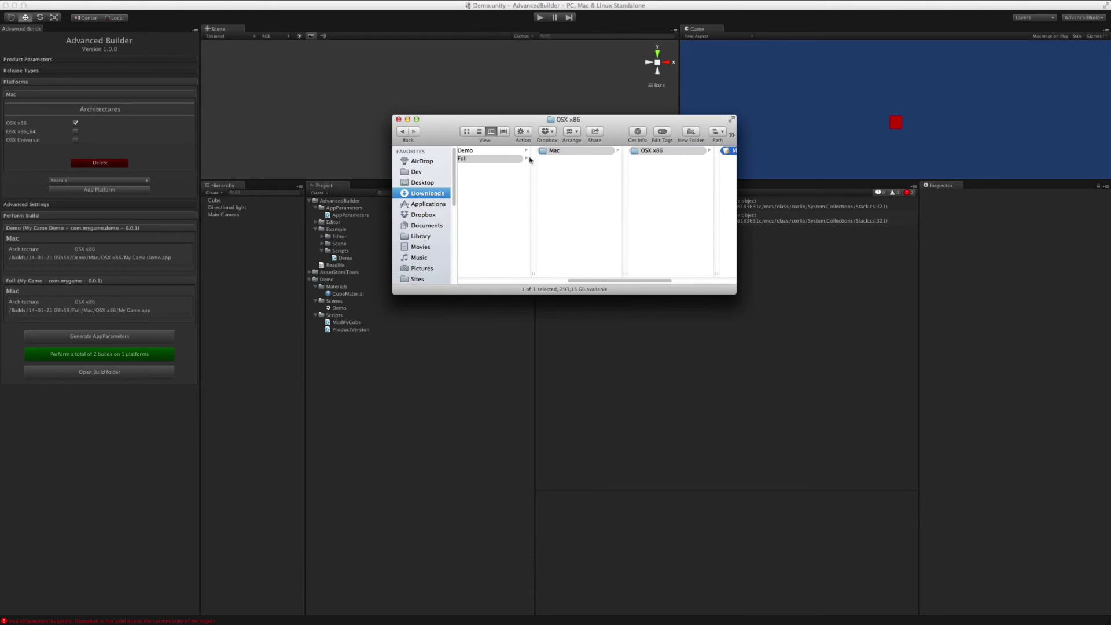
pyautogui.press('Right')
pyautogui.press('Right')
pyautogui.press('Right')
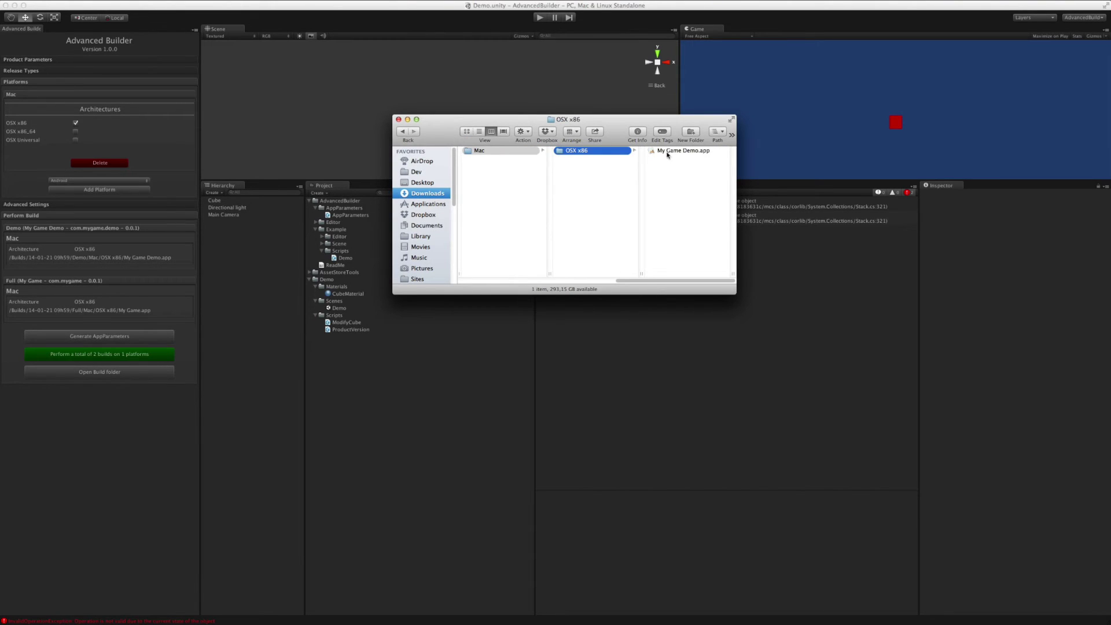
pyautogui.press('super+o')
pyautogui.press('Return')
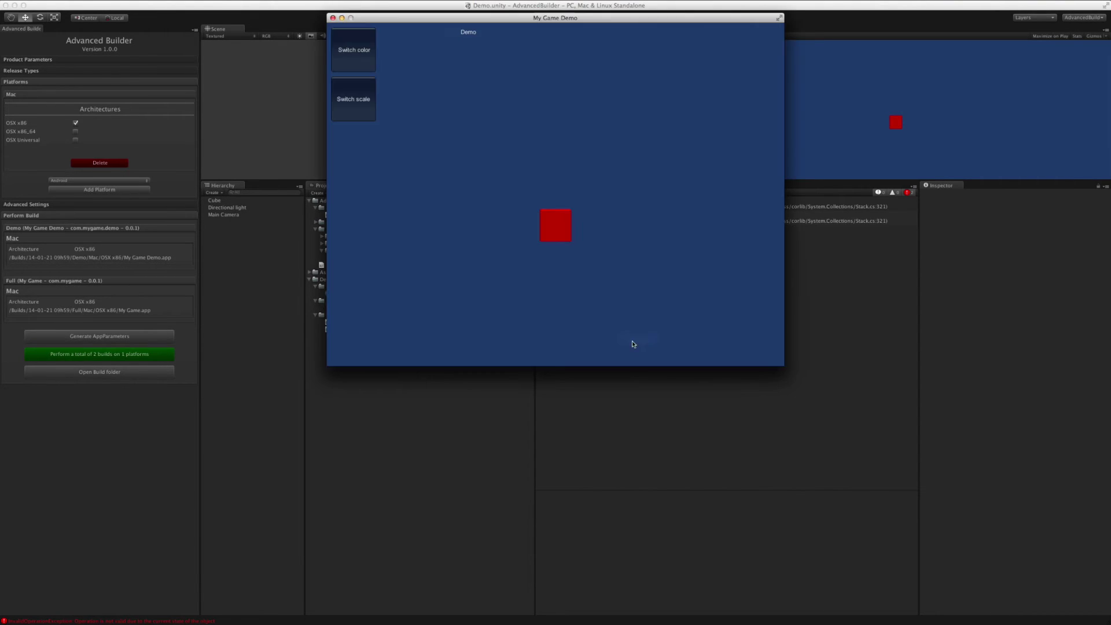
# - Turn the Demo cube blue, quit the game, close Finder and clear the Console errors
pyautogui.click(350, 53)
pyautogui.click(333, 18)
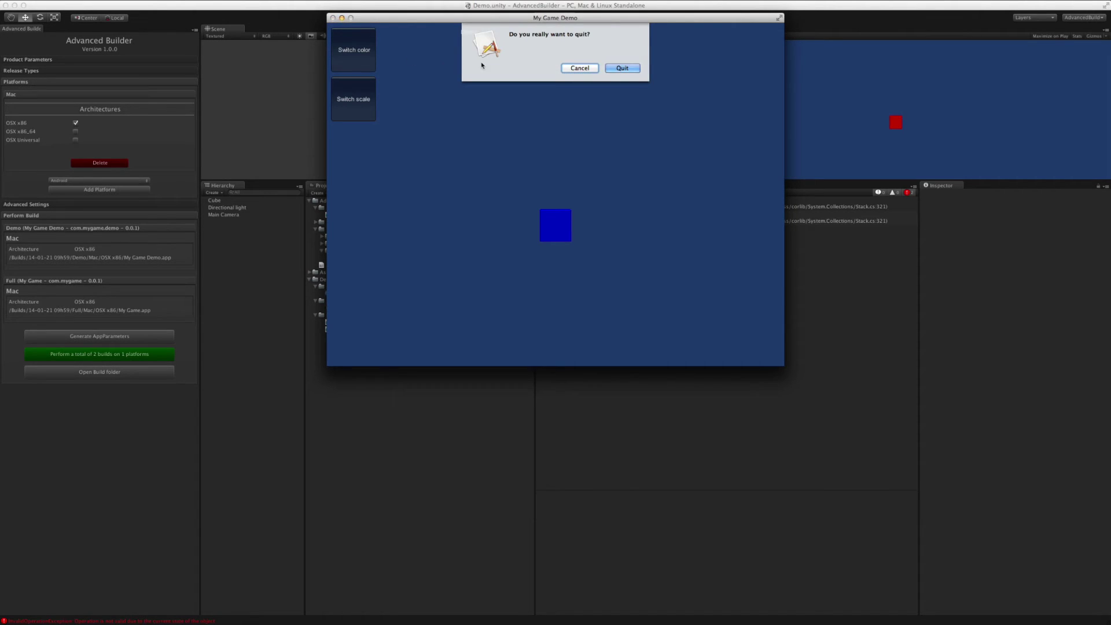
pyautogui.click(620, 68)
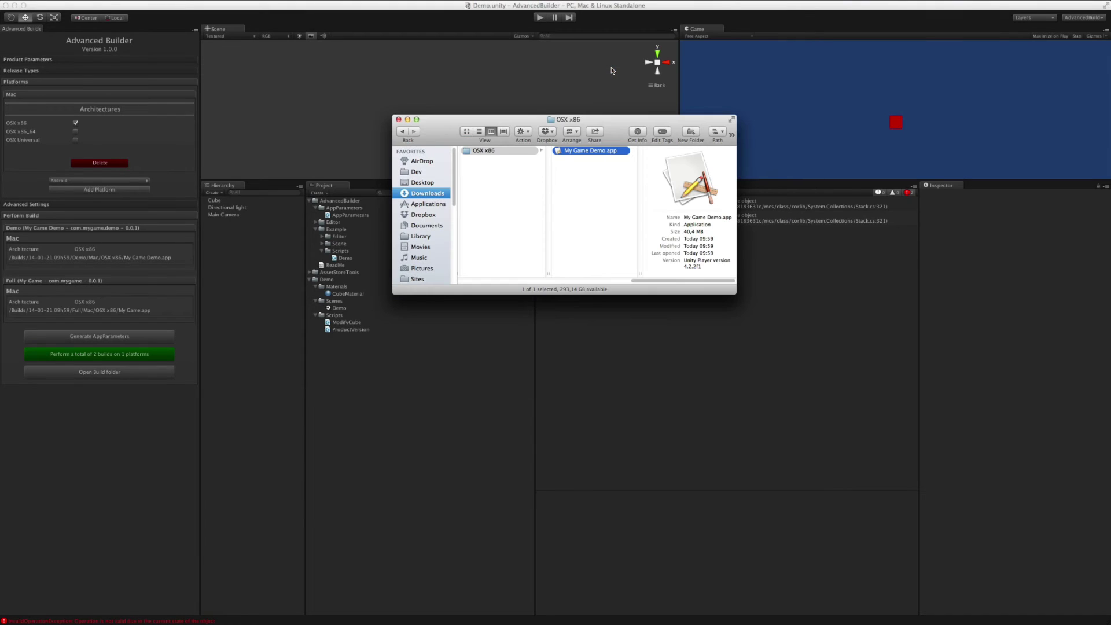
pyautogui.click(398, 119)
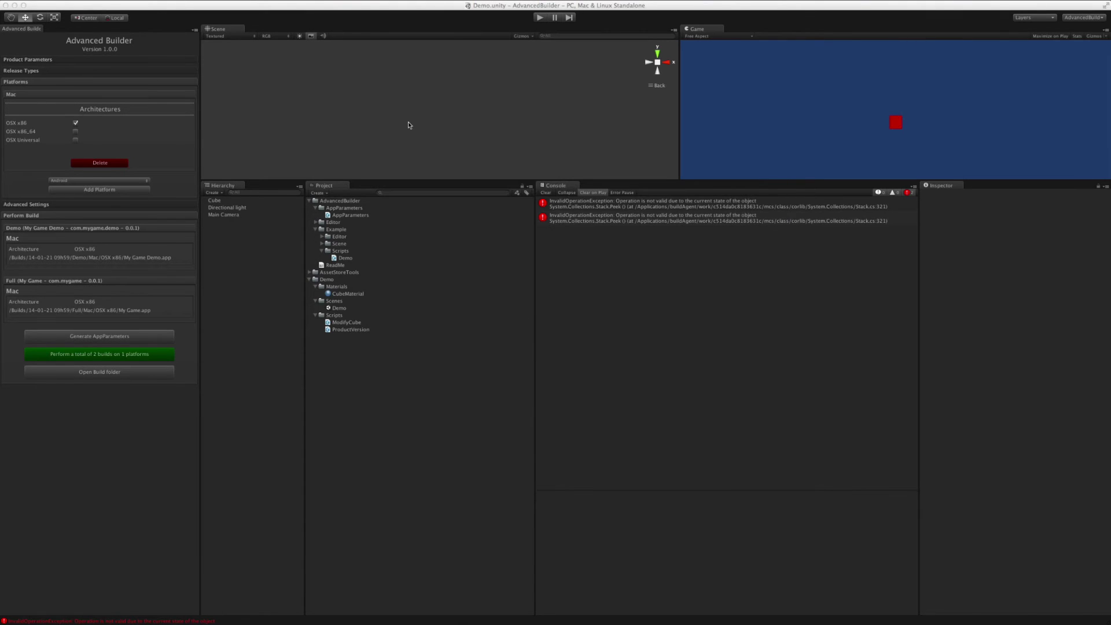
pyautogui.click(545, 192)
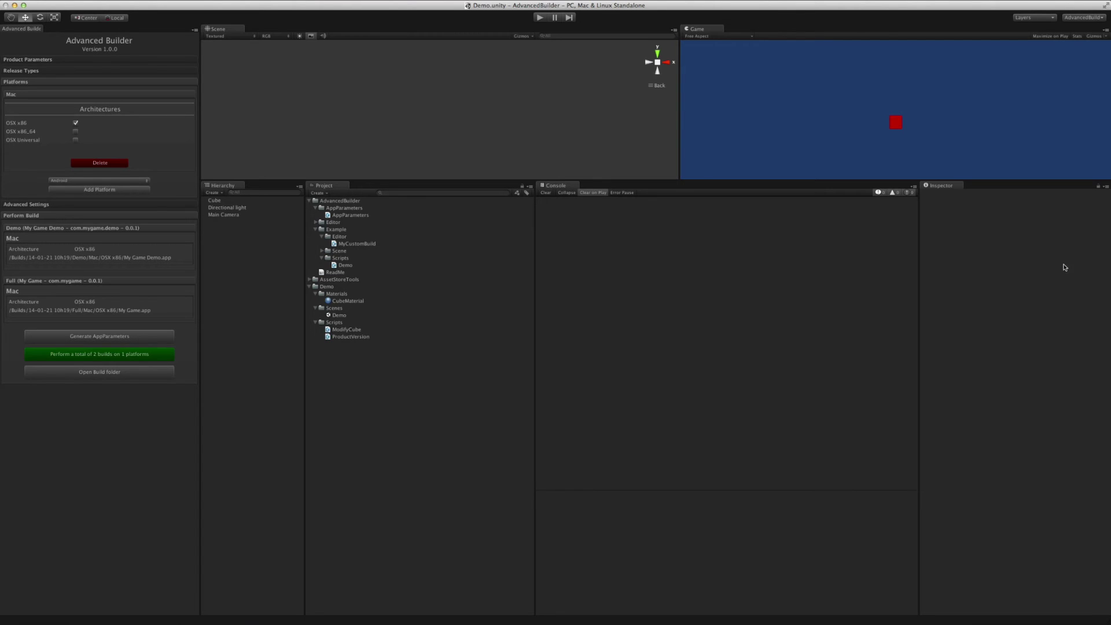
# - Expand the Release Types foldout to show Demo and Full with their bundle identifiers
pyautogui.click(71, 72)
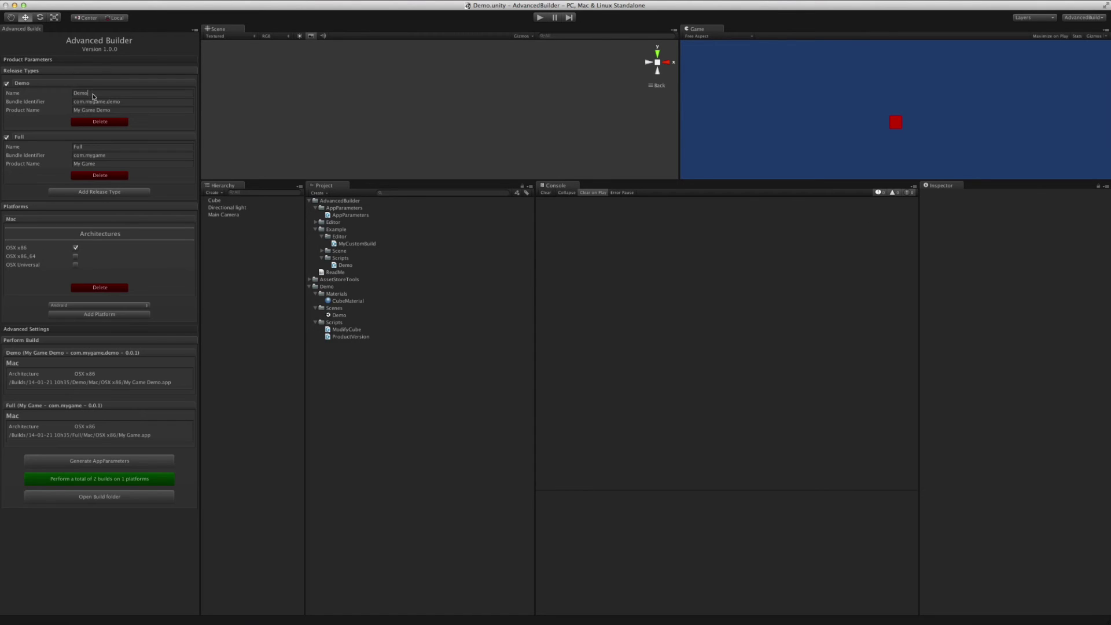
# - Rename the Demo release type to Dev, with identifier com.mygame.dev and a matching Dev product name
pyautogui.doubleClick(81, 93)
pyautogui.write('Dev')
pyautogui.press('Tab')
pyautogui.press('Right')
pyautogui.press('BackSpace')
pyautogui.press('BackSpace')
pyautogui.press('BackSpace')
pyautogui.write('v')
pyautogui.press('BackSpace')
pyautogui.write('ev')
pyautogui.press('Tab')
pyautogui.press('Right')
pyautogui.press('BackSpace')
pyautogui.press('BackSpace')
pyautogui.write('v')
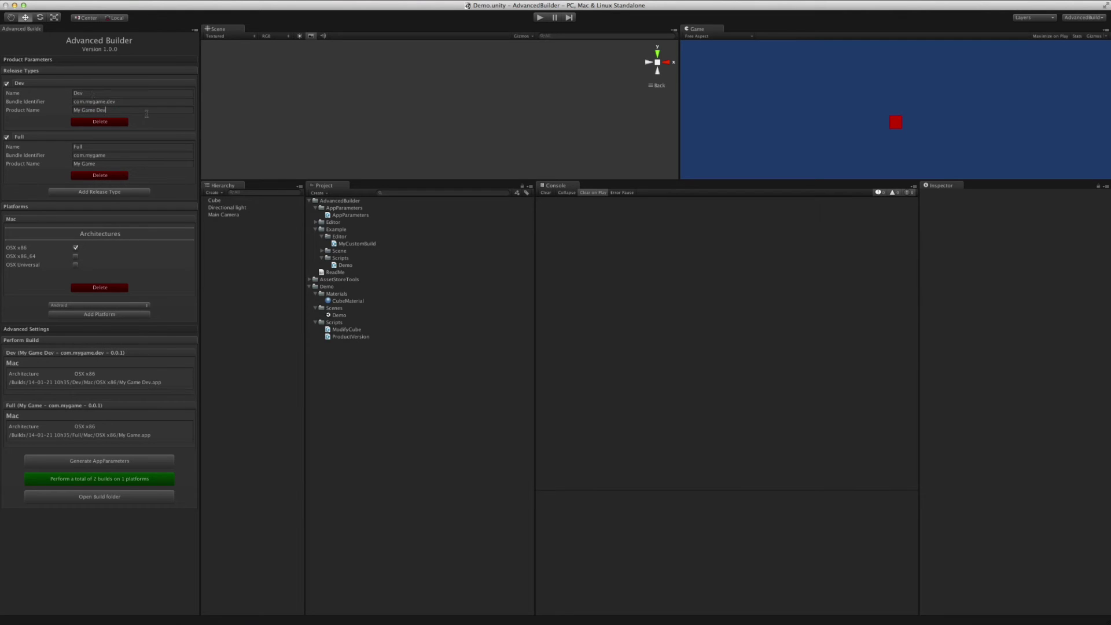
# - Rename the Full release type to Beta, with identifier com.mygame.beta and a matching Beta product name
pyautogui.click(120, 148)
pyautogui.write('Beta')
pyautogui.click(116, 156)
pyautogui.press('Right')
pyautogui.write('.beta')
pyautogui.press('Tab')
pyautogui.press('Right')
pyautogui.write('Beta')
# - Add a Release type (com.mygame, My Game), then regenerate and open AppParameters.cs
pyautogui.click(129, 192)
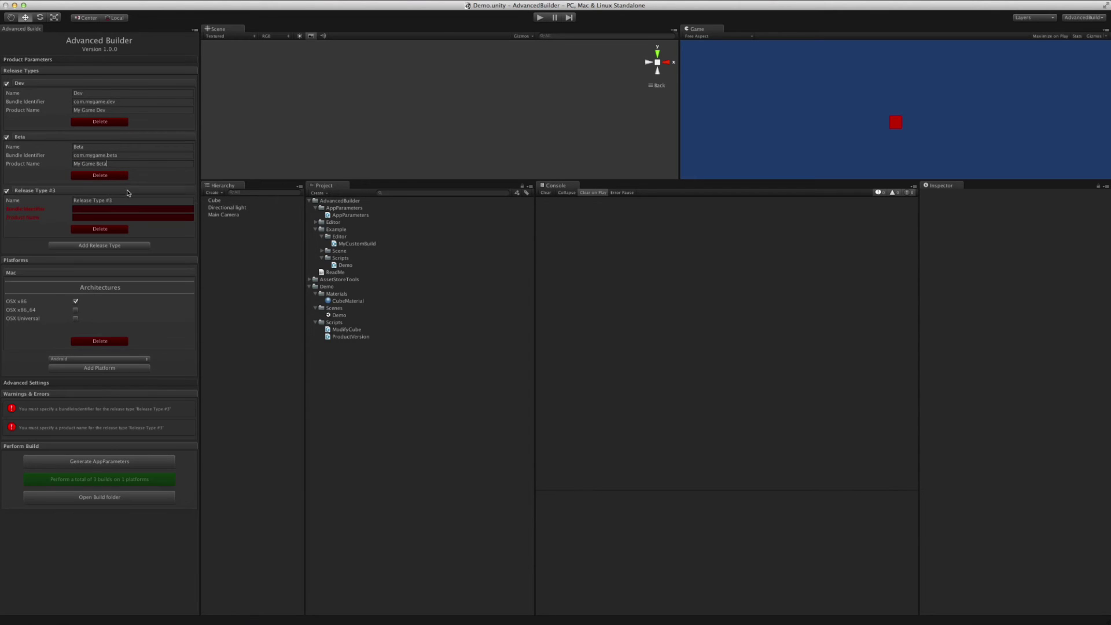
pyautogui.click(113, 200)
pyautogui.moveTo(92, 200); pyautogui.dragTo(125, 207)
pyautogui.press('BackSpace')
pyautogui.click(123, 208)
pyautogui.write('com.mygame')
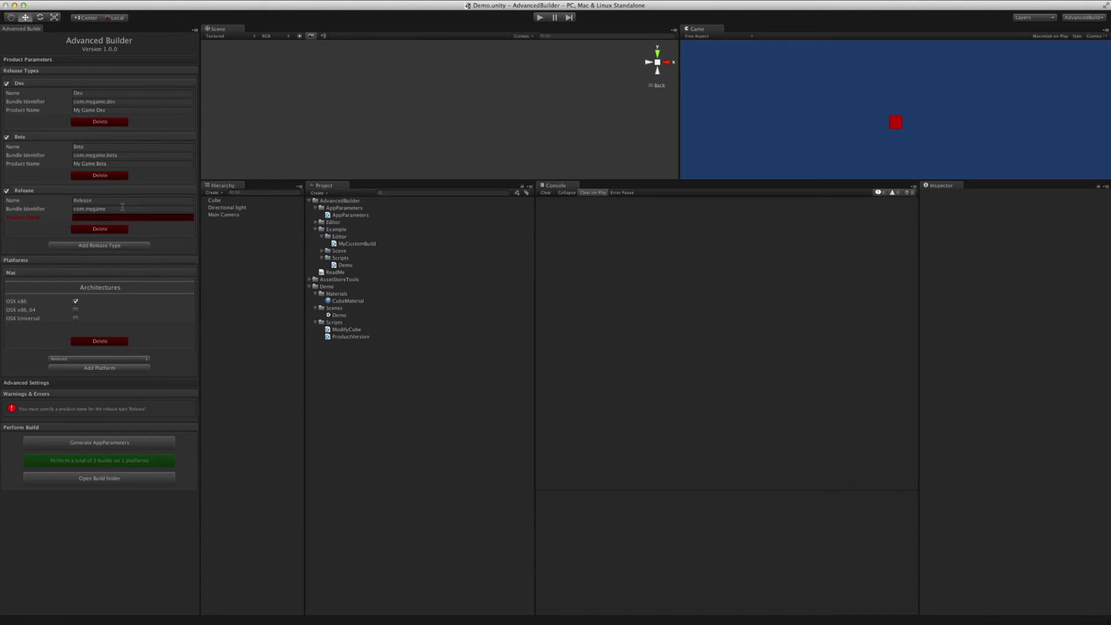
pyautogui.press('Tab')
pyautogui.write('My Game')
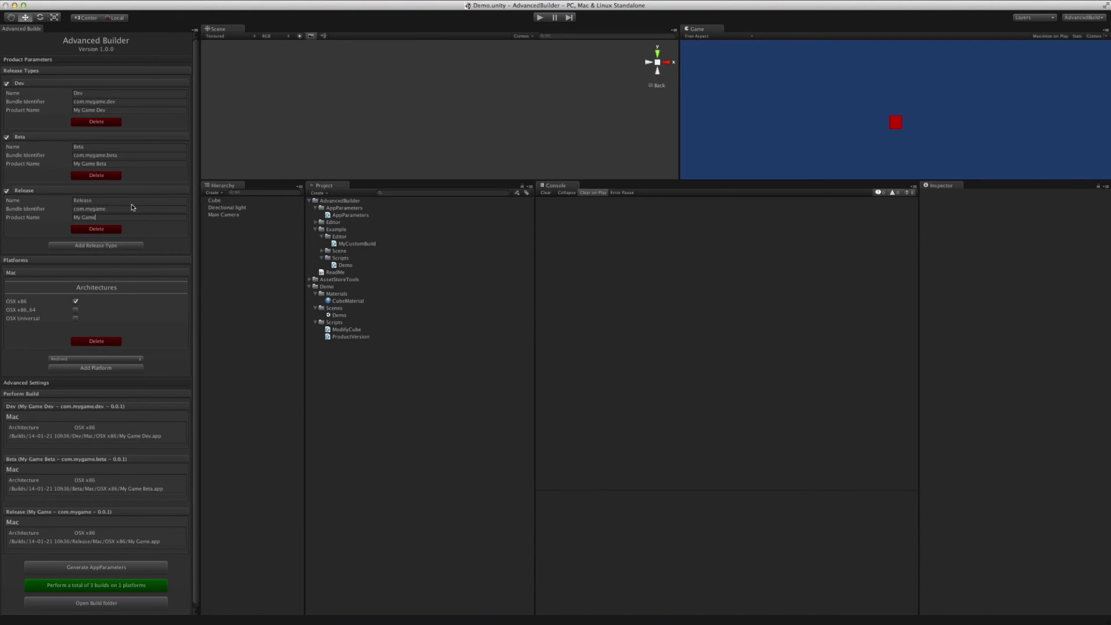
pyautogui.scroll(-1, 134, 211)
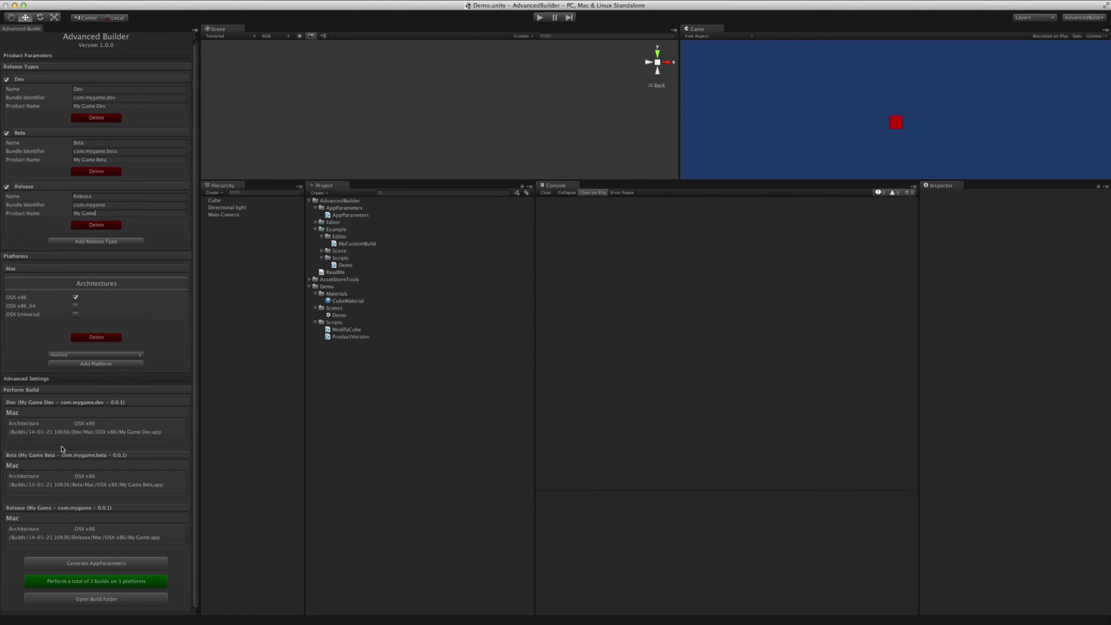
pyautogui.click(120, 567)
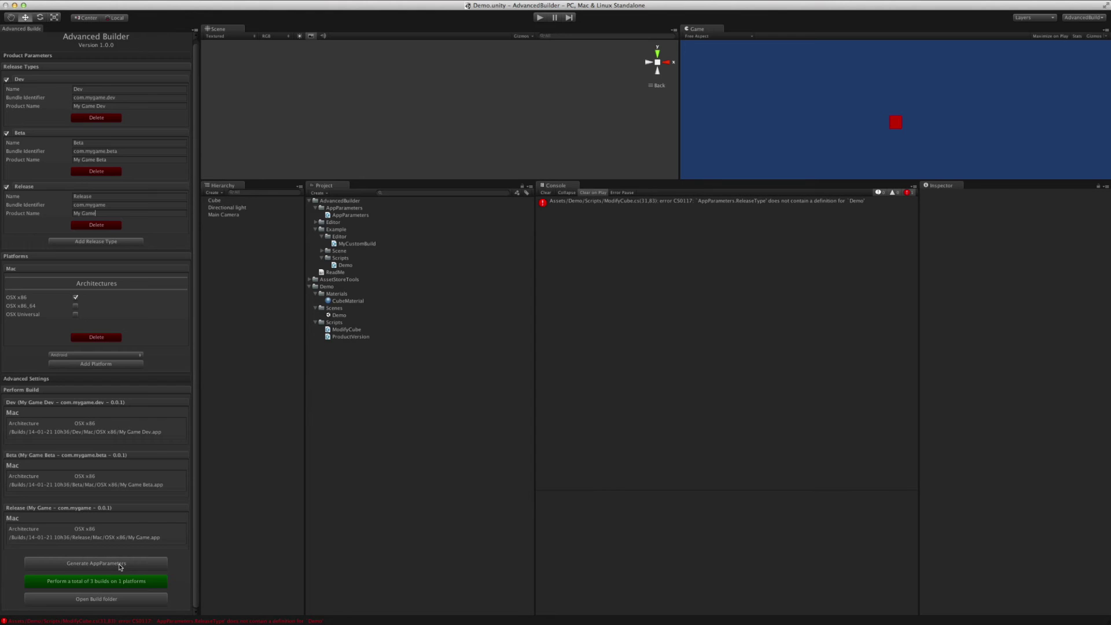
pyautogui.doubleClick(364, 215)
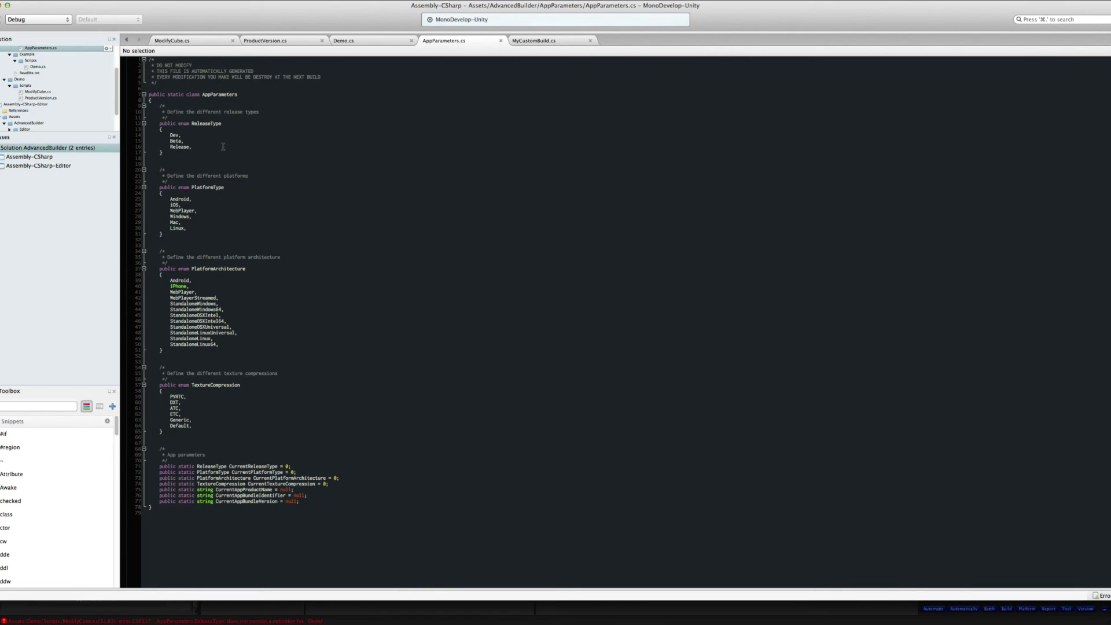
# - Switch from the regenerated AppParameters.cs (Dev, Beta, Release) over to the Unity editor
pyautogui.press('super+Tab')
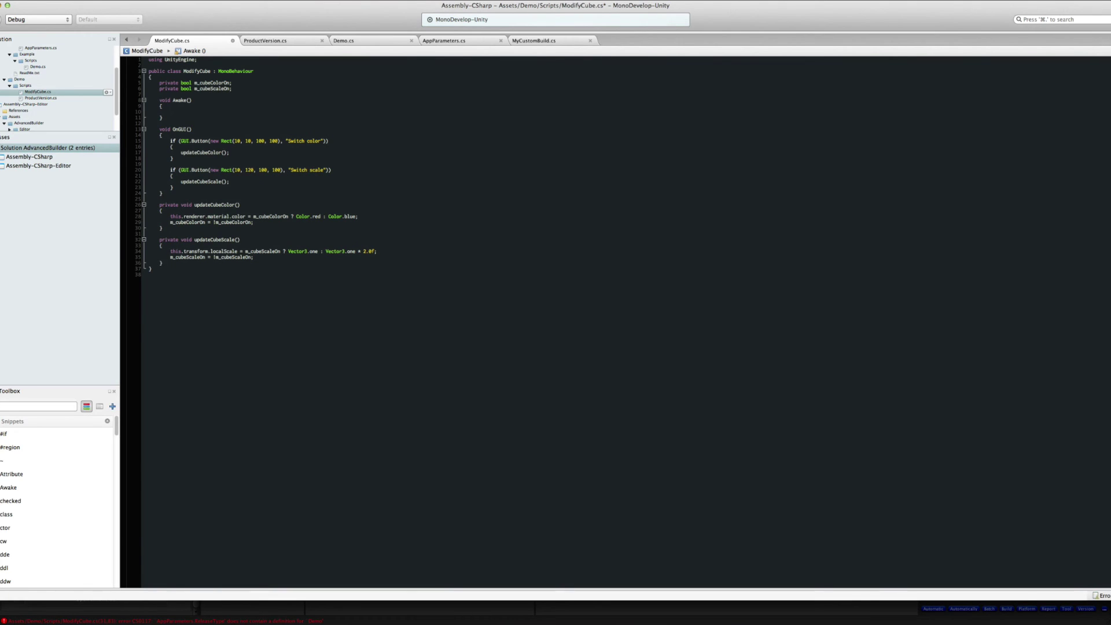
# - Add to Awake the Dev/Beta log activation plus release-type switches for Facebook ID and server URL, with spacing
pyautogui.write('DebugHelper.ActivateLogs = AppParameters.CurrentReleaseType == AppParameters.ReleaseType.Dev || AppParameters.CurrentReleaseType == AppParameters.ReleaseType.Beta;')
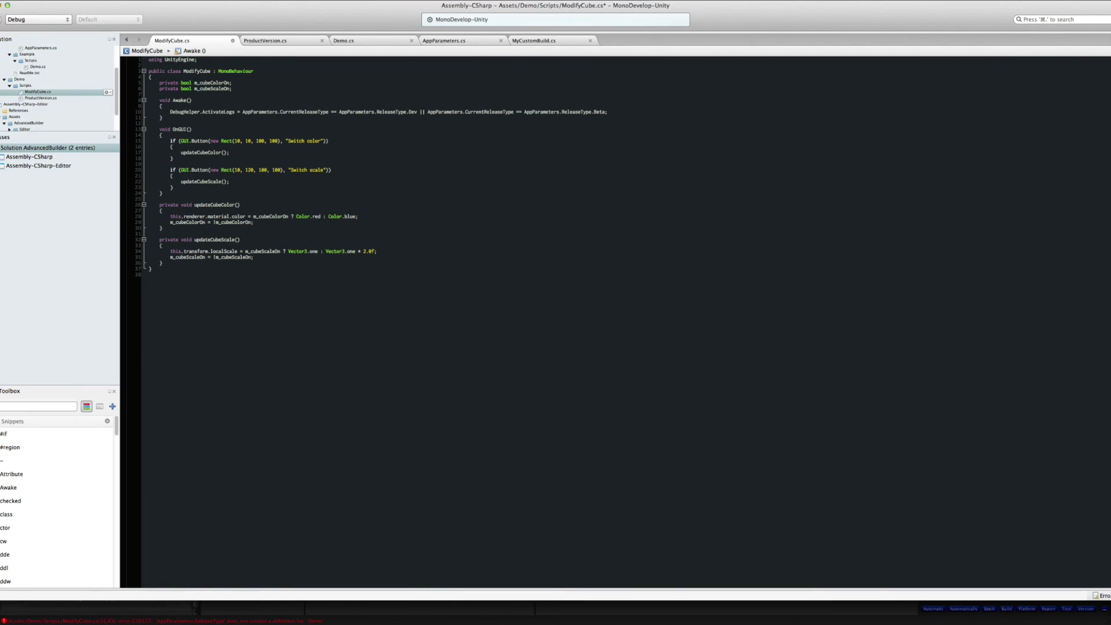
pyautogui.press('Return')
pyautogui.press('Return')
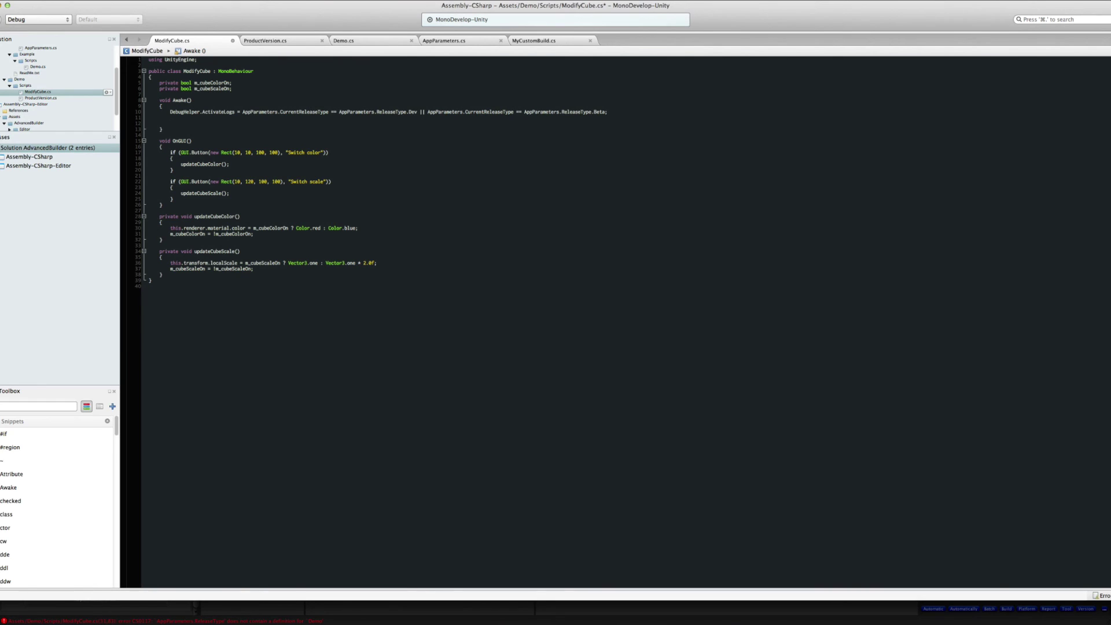
pyautogui.write('string facebookID = string.Empty;  switch (AppParameters.CurrentReleaseType) { case AppParameters.ReleaseType.Dev:     facebookID = "MyFacebookIDforDev";     break;  case AppParameters.ReleaseType.Beta:     facebookID = "MyFacebookIDforBeta";     break;  case AppParameters.ReleaseType.Release:     facebookID = "MyFacebookID";     break; }  FacebookHelper.FacebookID = facebookID;')
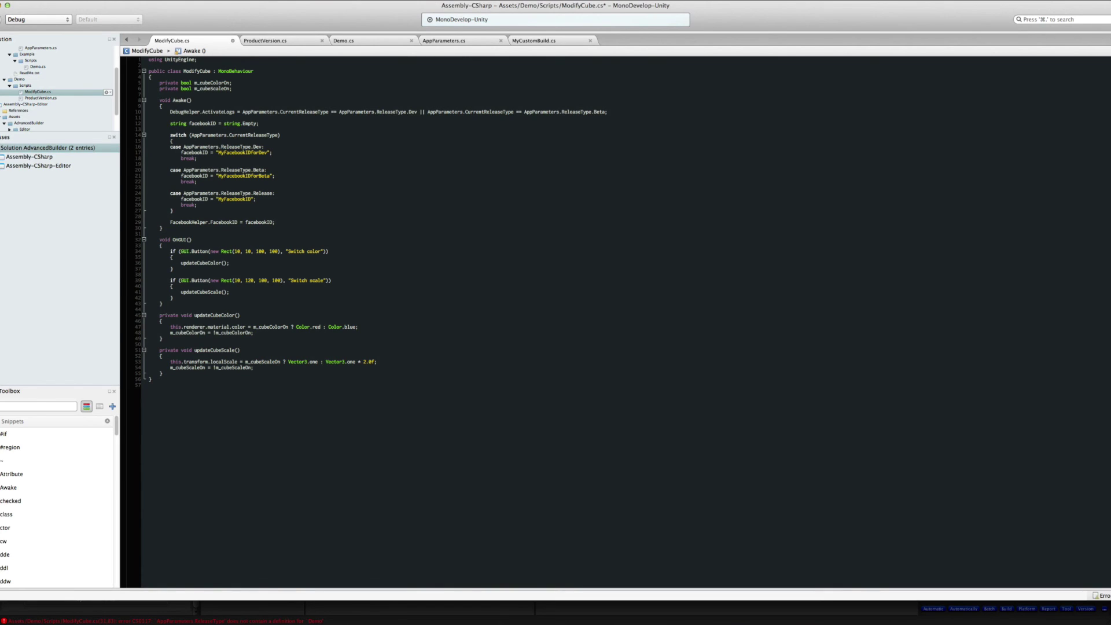
pyautogui.press('Return')
pyautogui.press('Return')
pyautogui.write('string baseServerURL = string.Empty;  switch (AppParameters.CurrentReleaseType) { case AppParameters.ReleaseType.Dev: \tbaseServerURL = "http://dev.mygame.com/"; \tbreak;  case AppParameters.ReleaseType.Beta: \tbaseServerURL = "http://beta.mygame.com/"; \tbreak;  case AppParameters.ReleaseType.Release: \tbaseServerURL = "http://mygame.com/"; \tbreak; }  DatabaseHelper.BaseServerURL = baseServerURL;')
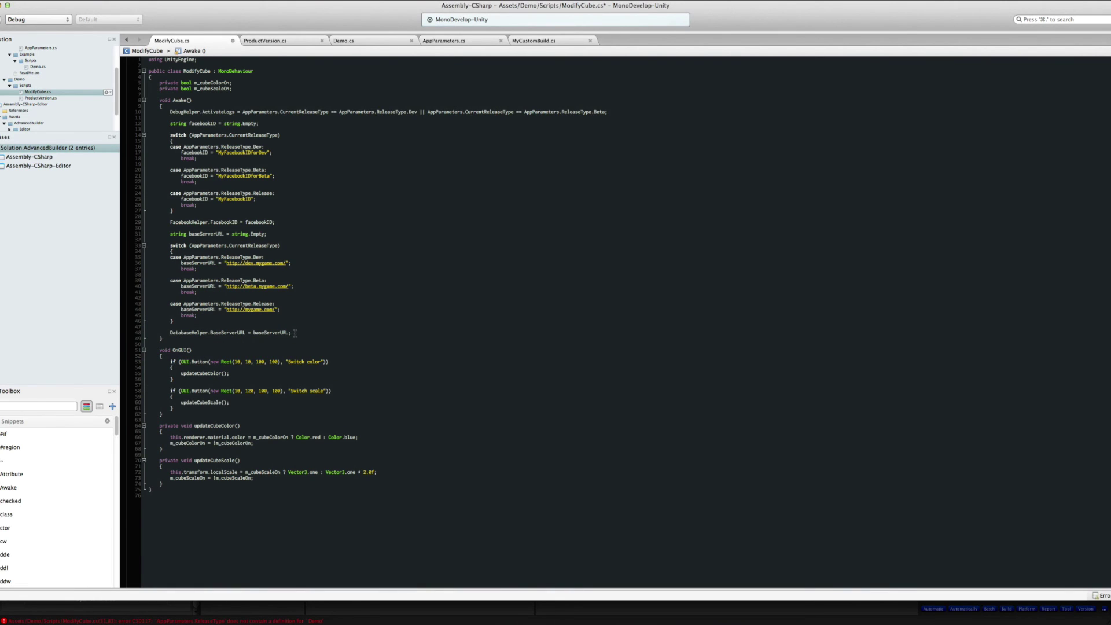
pyautogui.click(259, 119)
pyautogui.press('Return')
pyautogui.click(253, 235)
pyautogui.press('Return')
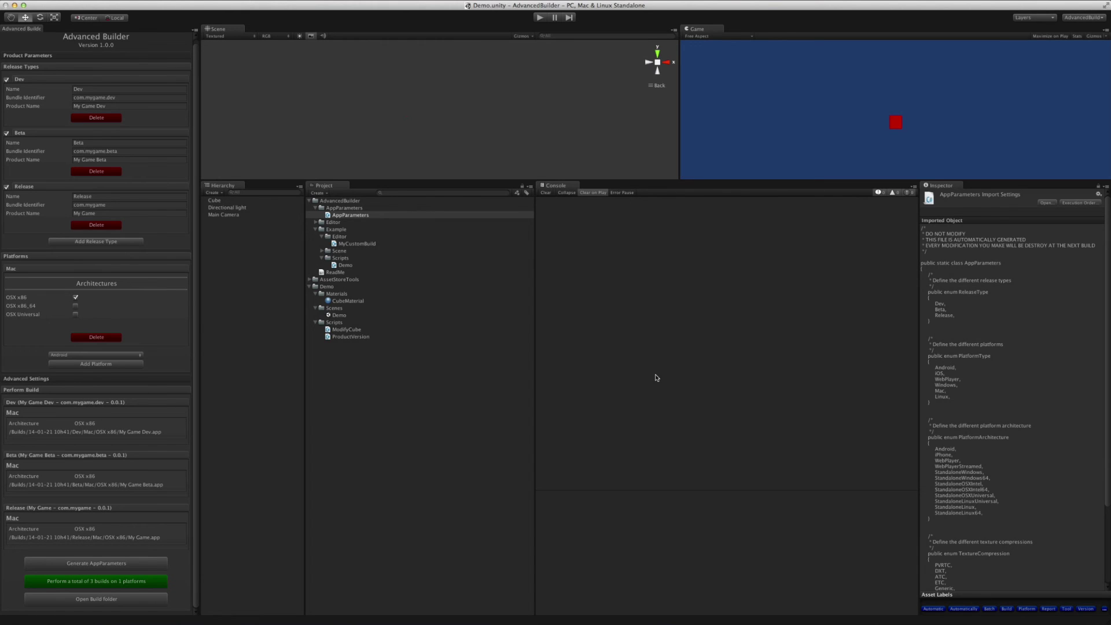
# - Collapse Release Types and Platforms, expand Advanced Settings, and select the MyCustomBuild script
pyautogui.click(104, 68)
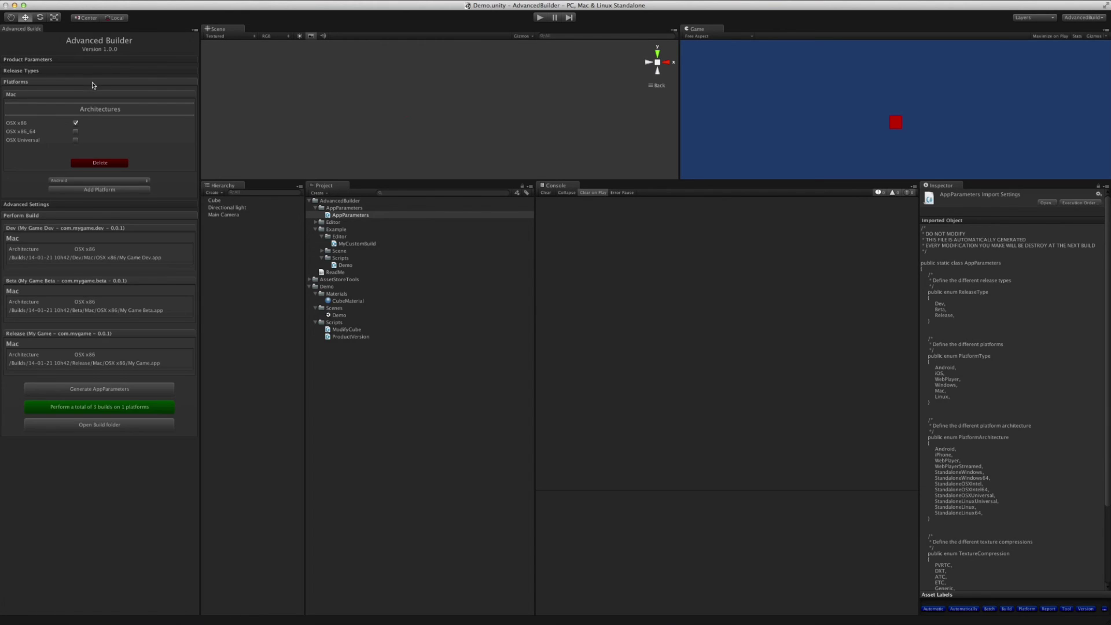
pyautogui.click(93, 83)
pyautogui.click(87, 93)
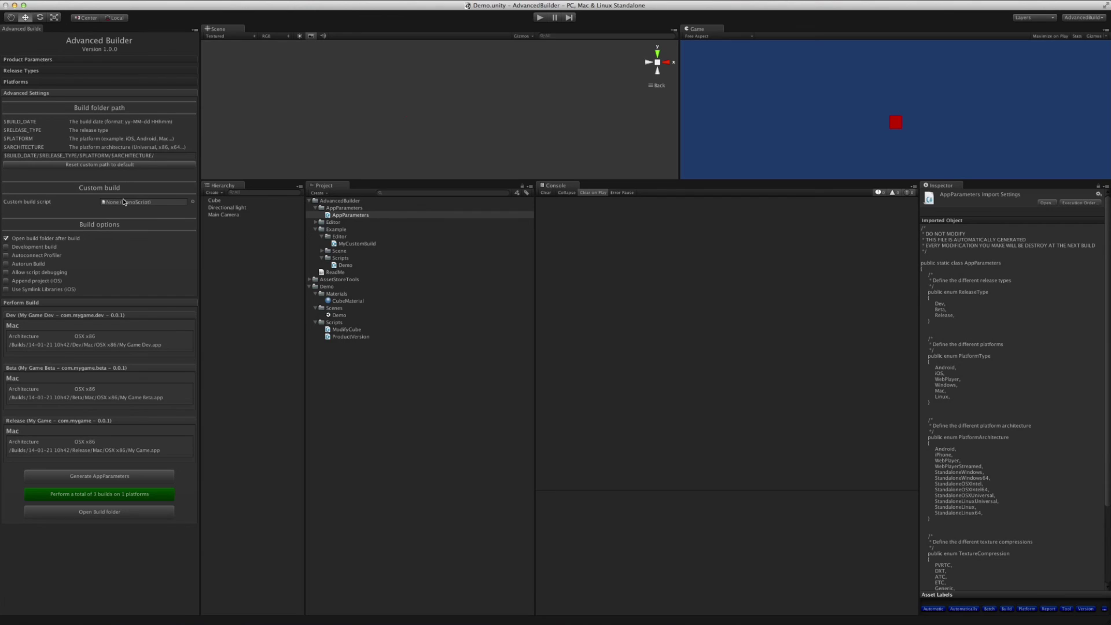
pyautogui.click(357, 244)
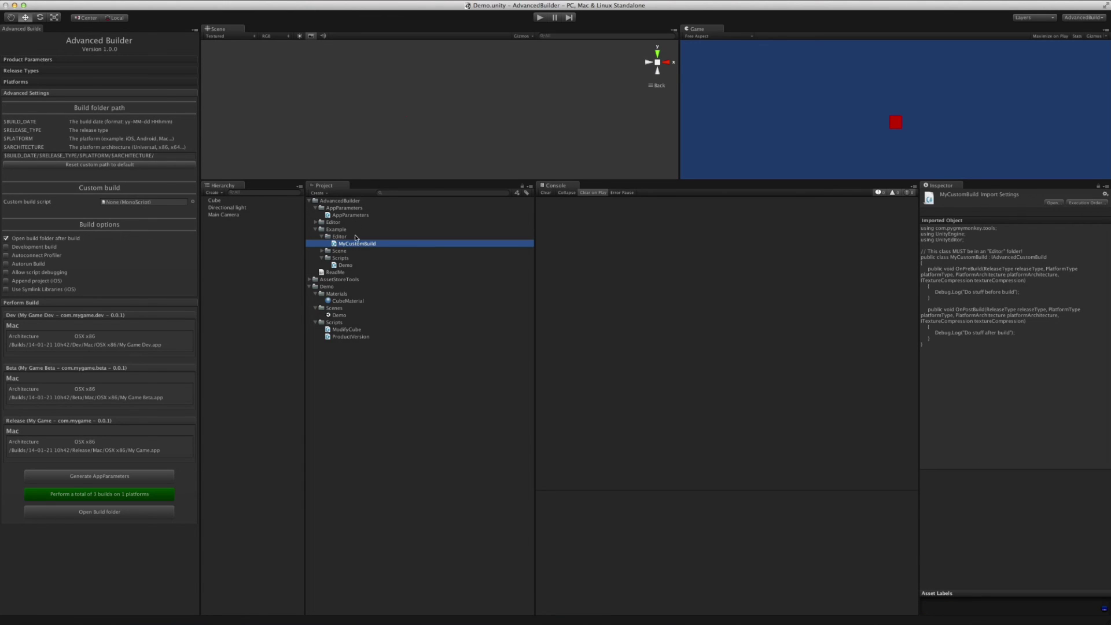
# - Open MyCustomBuild.cs in MonoDevelop and highlight the OnPreBuild parameter list
pyautogui.doubleClick(354, 244)
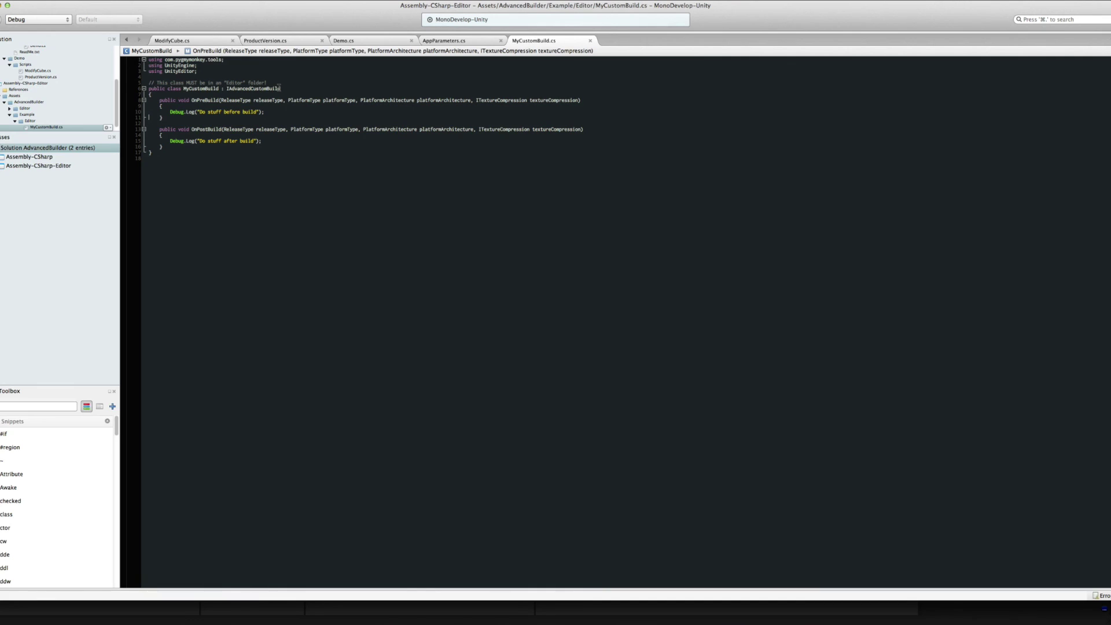
pyautogui.press('super+Tab')
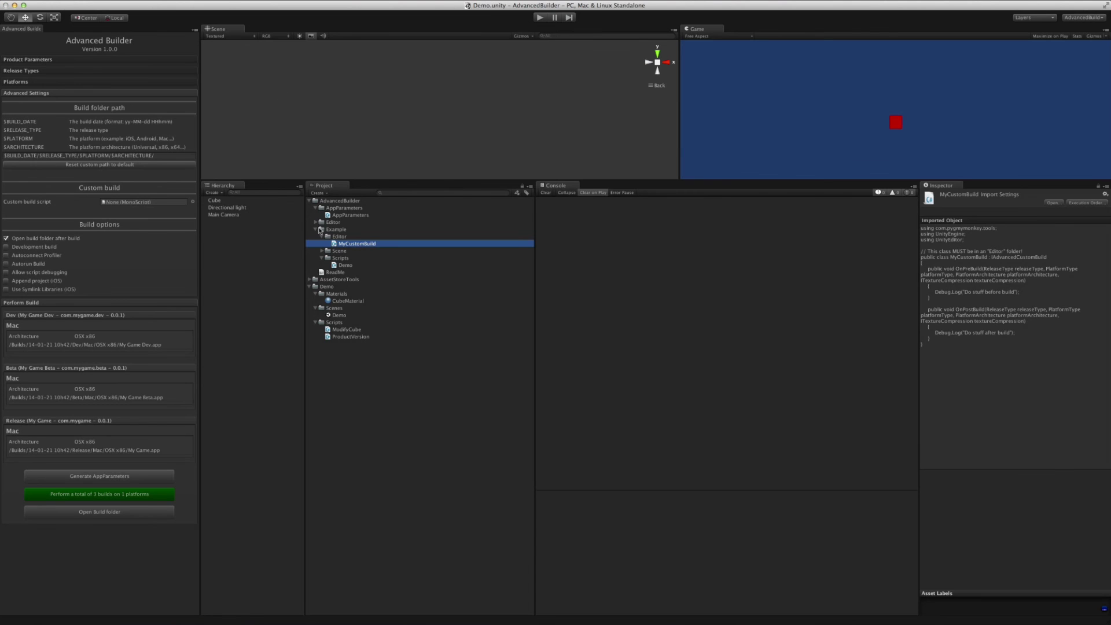
pyautogui.doubleClick(356, 243)
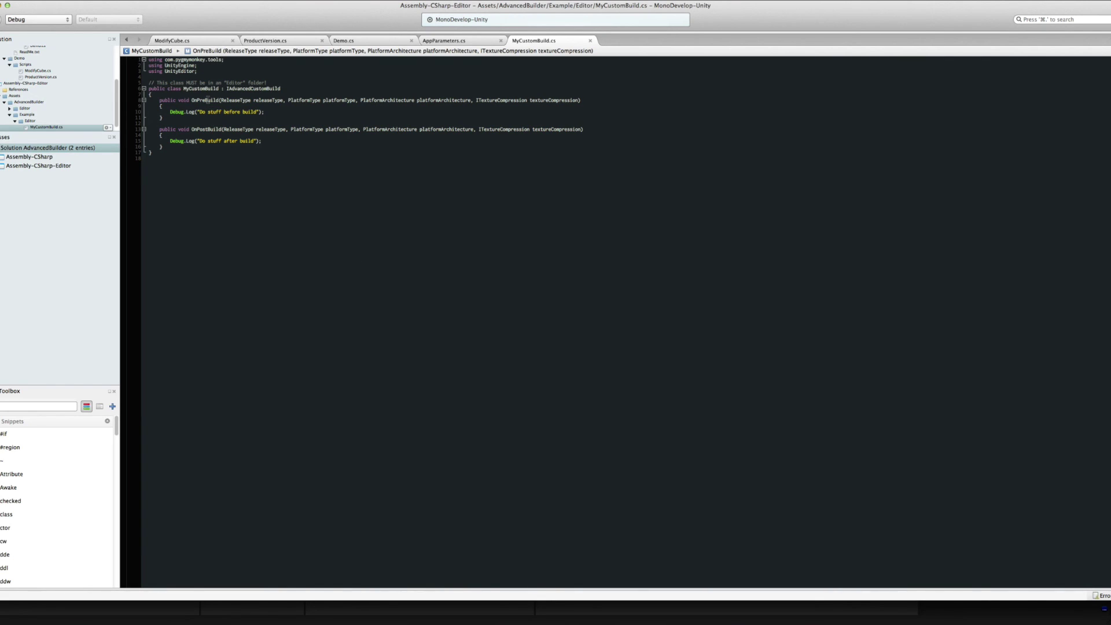
pyautogui.moveTo(207, 129)
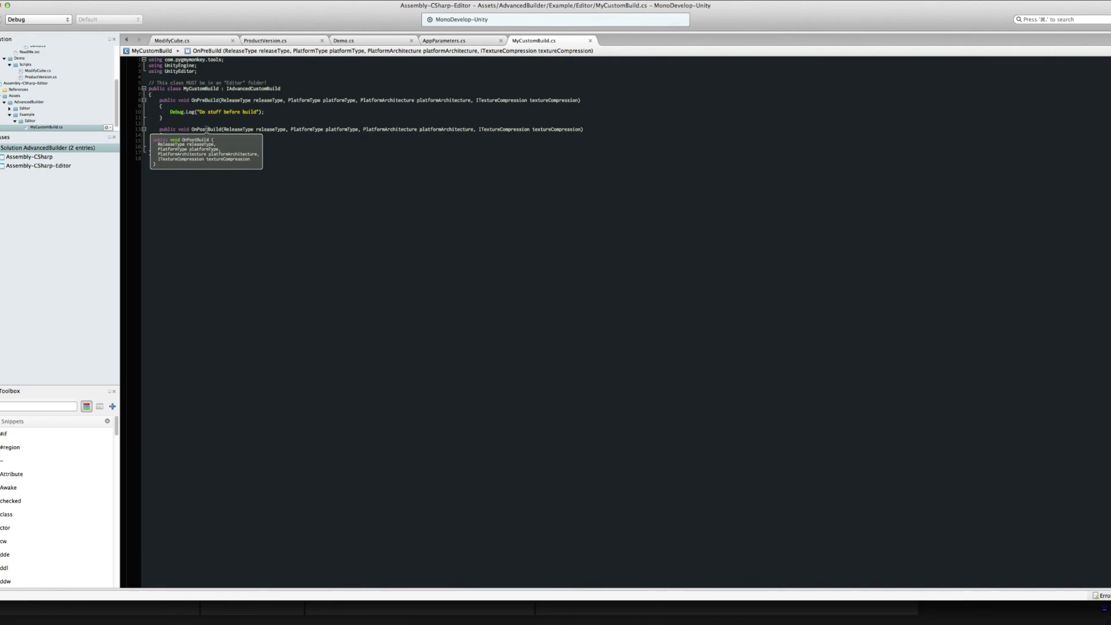
pyautogui.moveTo(219, 100); pyautogui.dragTo(580, 100)
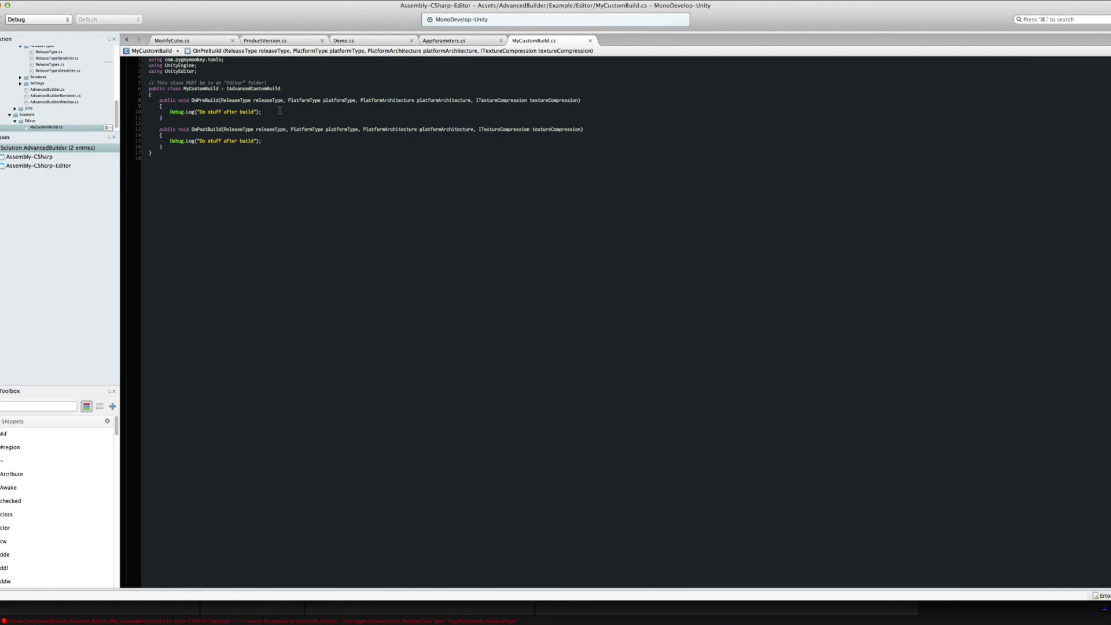
# - Replace OnPreBuild's log line with code assigning one EditorBuildSettings scene for Demo and two for Full
pyautogui.press('shift+super+Left')
pyautogui.write('if (releaseType.name.Equals("Demo")) {     EditorBuildSettings.scenes = new EditorBuildSettingsScene[1];     scenes[0] = null; // Your code here } else if (releaseType.name.Equals("Full")) {     EditorBuildSettings.scenes = new EditorBuildSettingsScene[2];     scenes[0] = null; // Your code here     scenes[1] = null; // Your code here }')
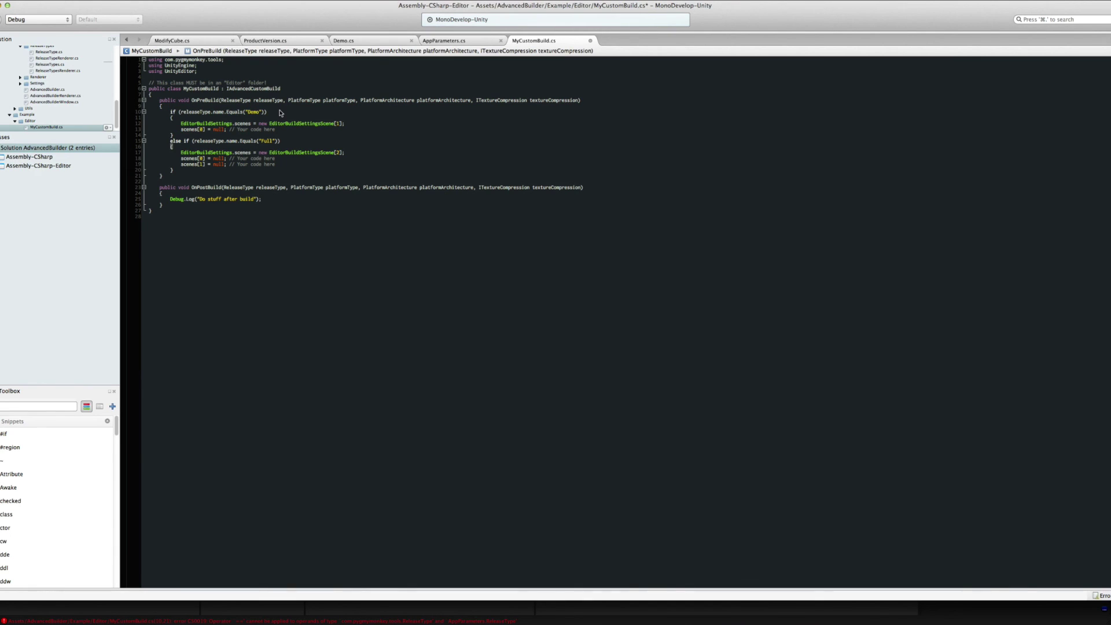